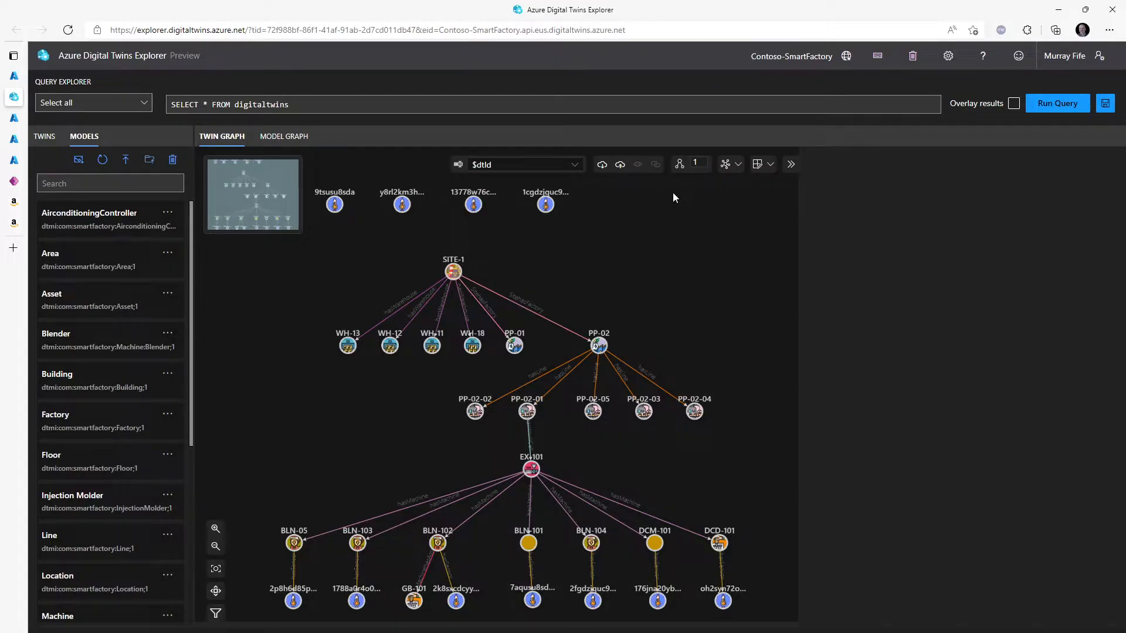
- Inspect the twin properties from SITE-1 through PP-02, PP-02-01 and EX-101 to BLN-104, including the blender's dcdrive component
{"action": "left_click", "coordinate": [724, 599]}
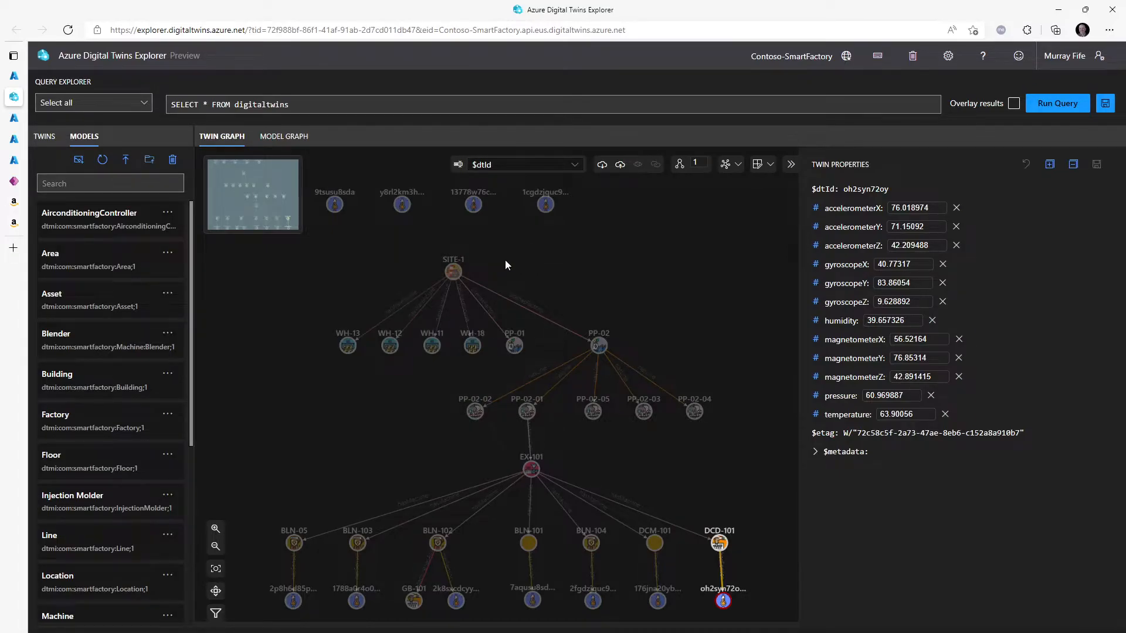
{"action": "left_click", "coordinate": [453, 272]}
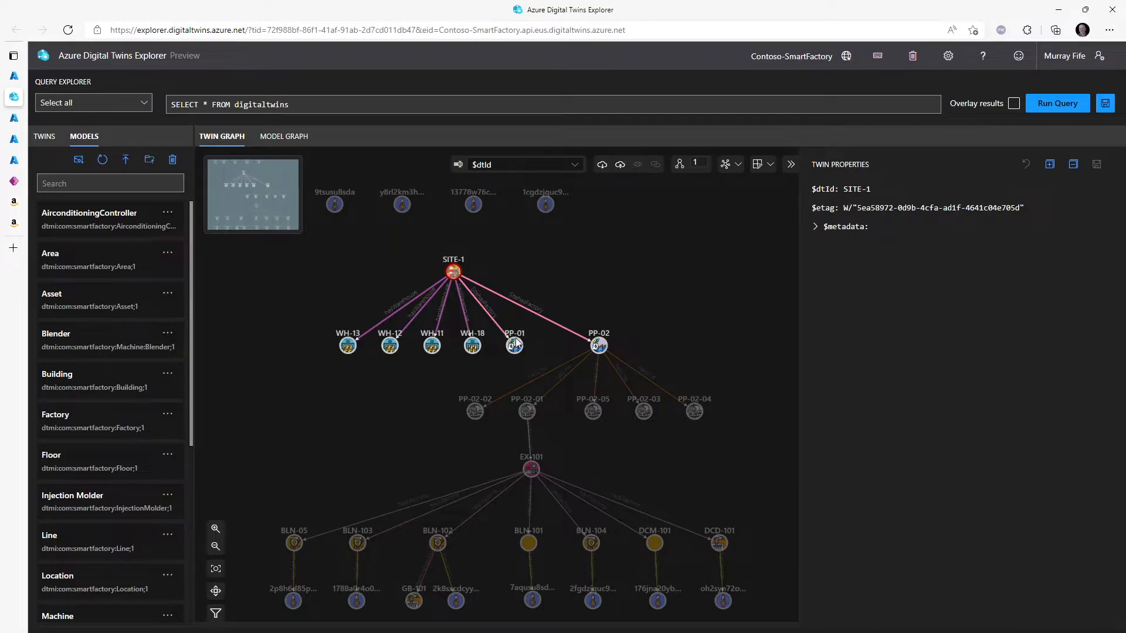
{"action": "left_click", "coordinate": [597, 346]}
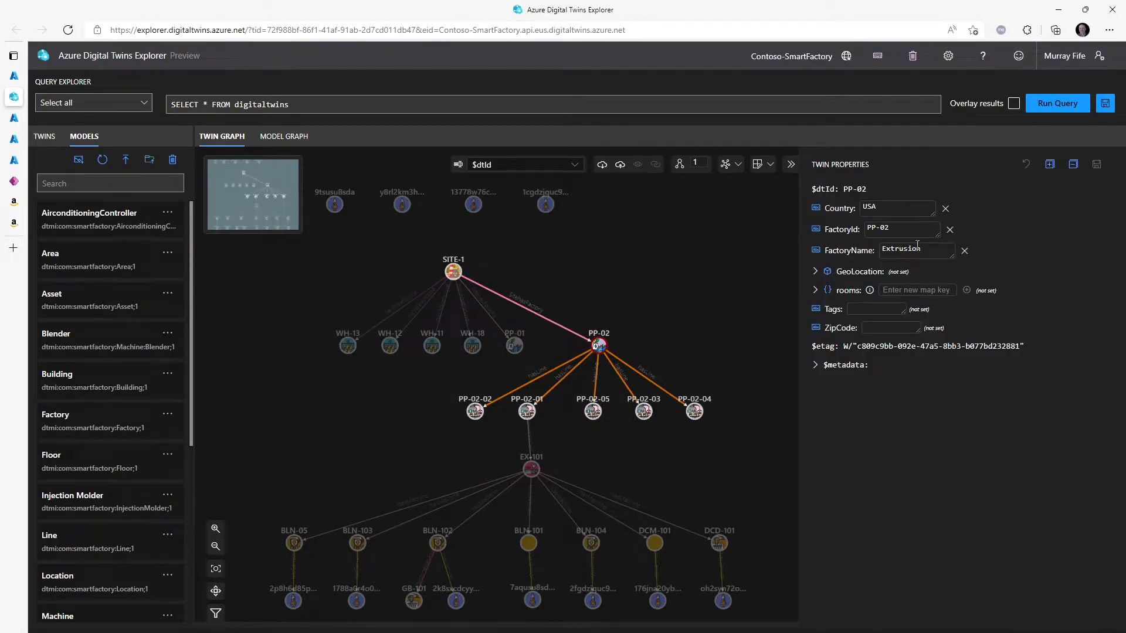
{"action": "left_click", "coordinate": [526, 412]}
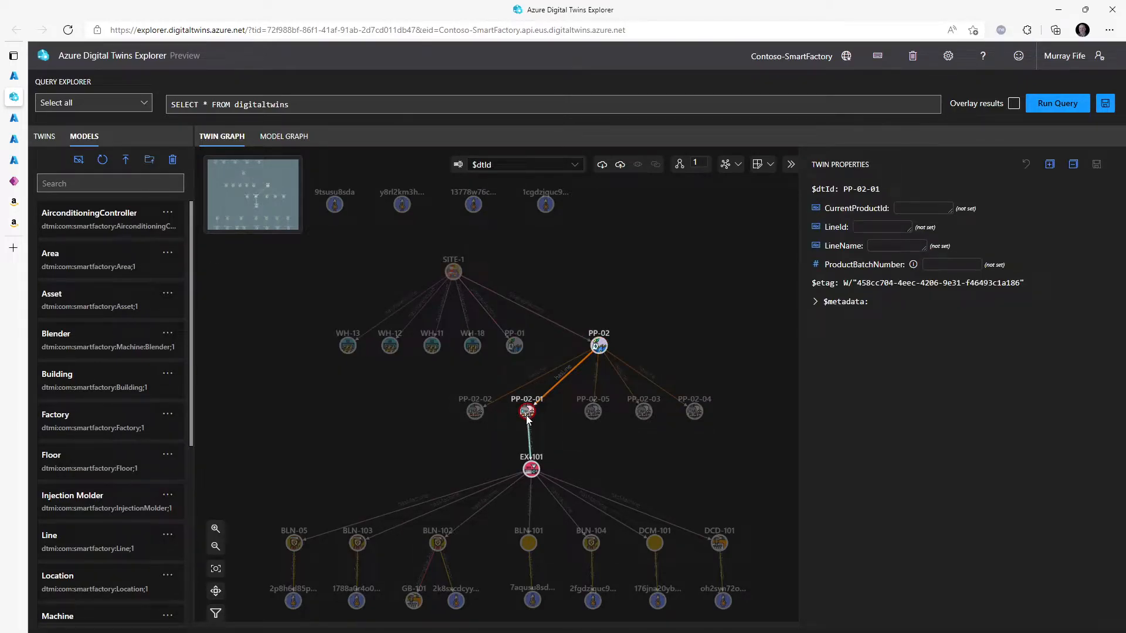
{"action": "left_click", "coordinate": [533, 472]}
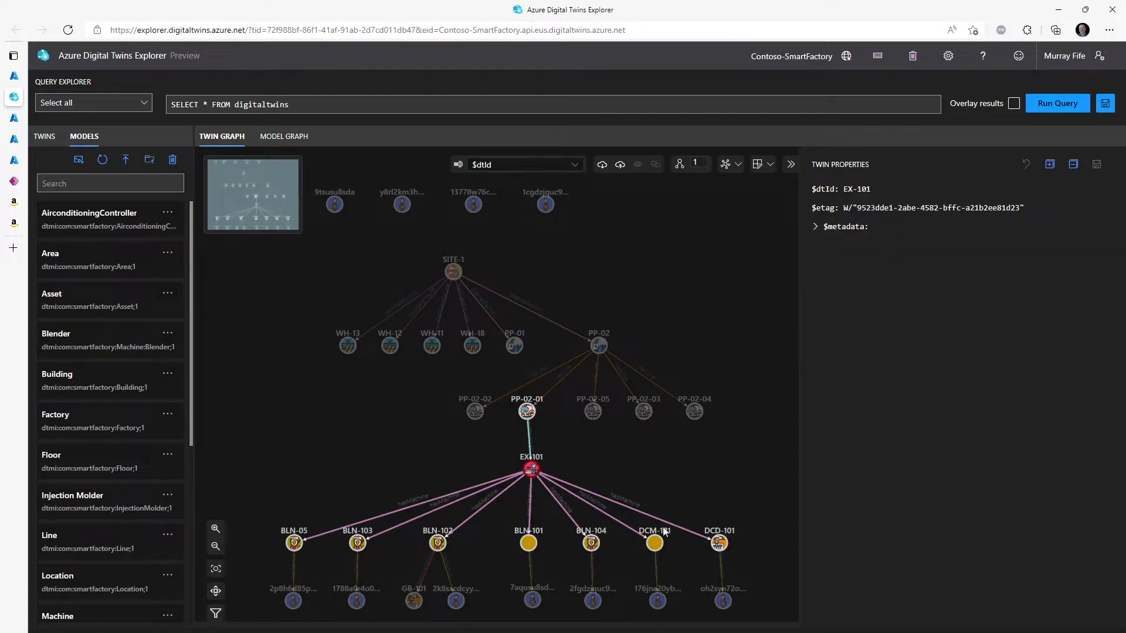
{"action": "left_click", "coordinate": [586, 544]}
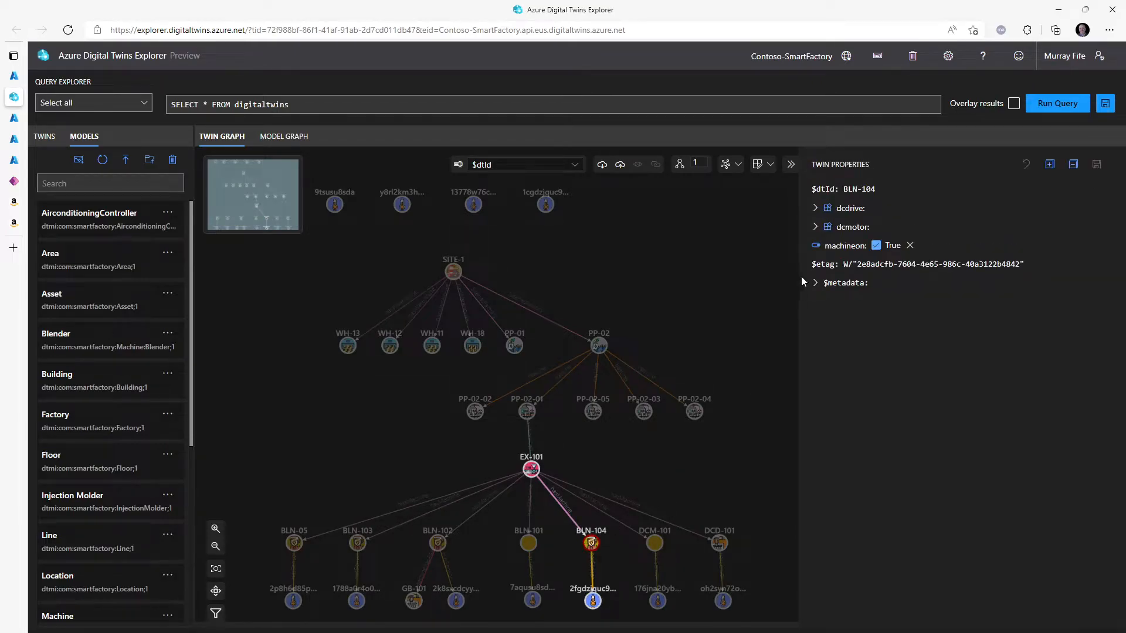
{"action": "left_click", "coordinate": [816, 210]}
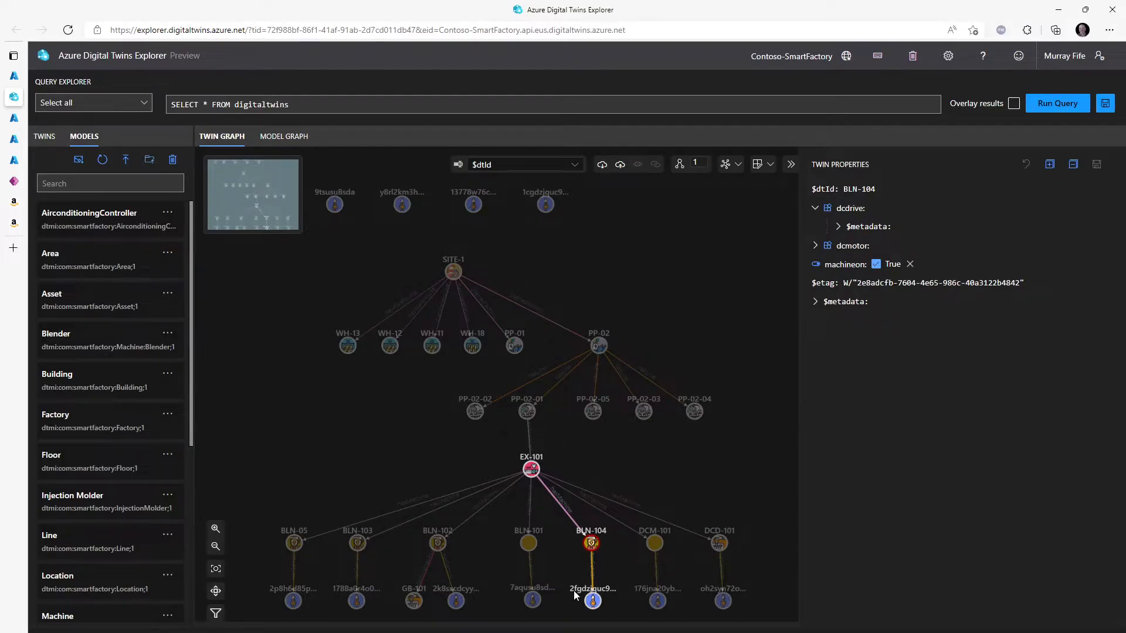
- Inspect the readings of the sensor twins attached to BLN-104, DCM-101 and DCD-101, and clear the selection
{"action": "left_click", "coordinate": [594, 601]}
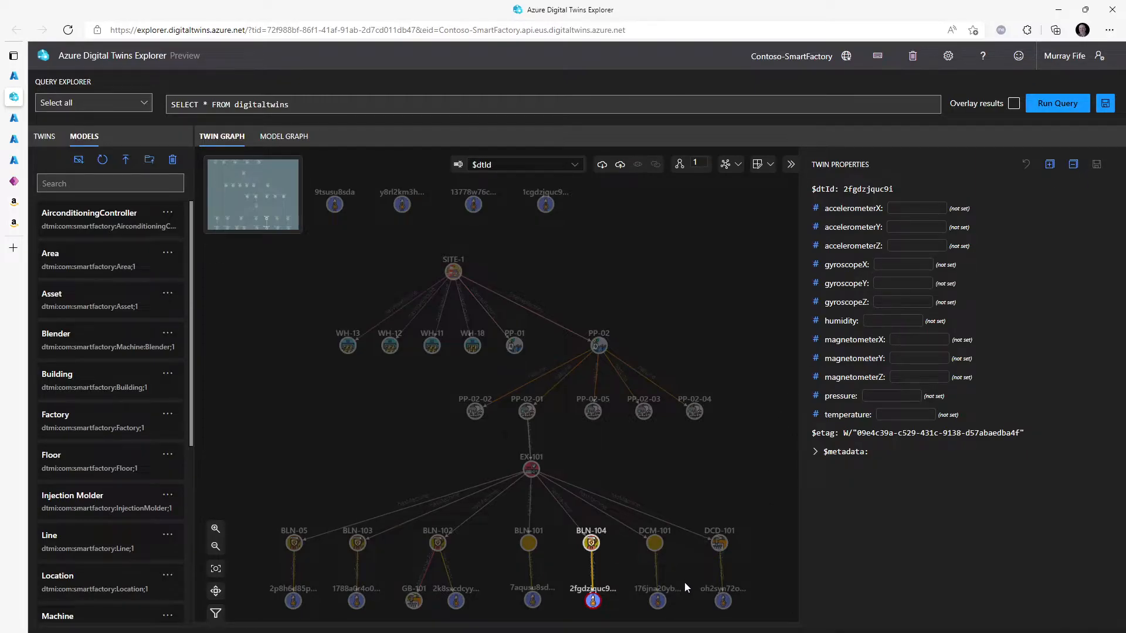
{"action": "left_click", "coordinate": [659, 603]}
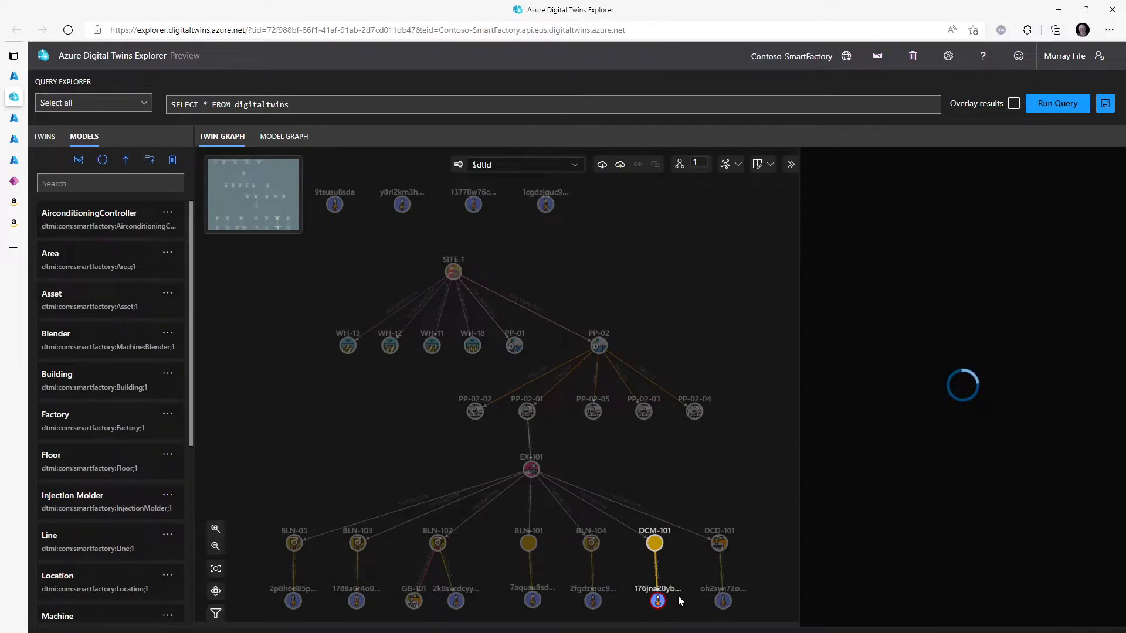
{"action": "left_click", "coordinate": [722, 603]}
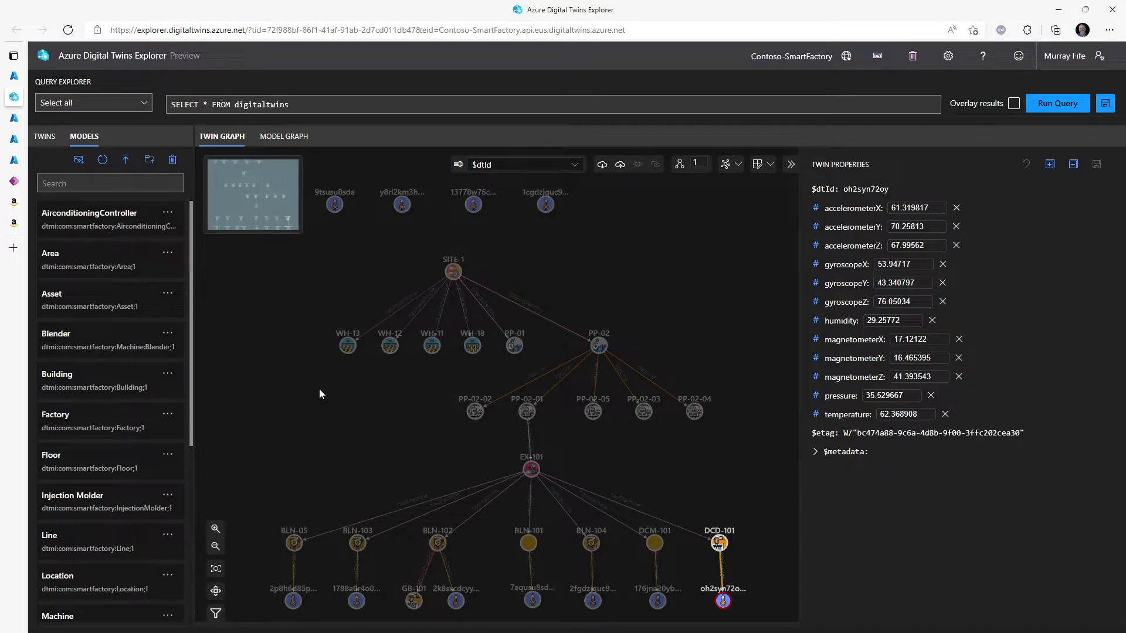
{"action": "left_click", "coordinate": [518, 371]}
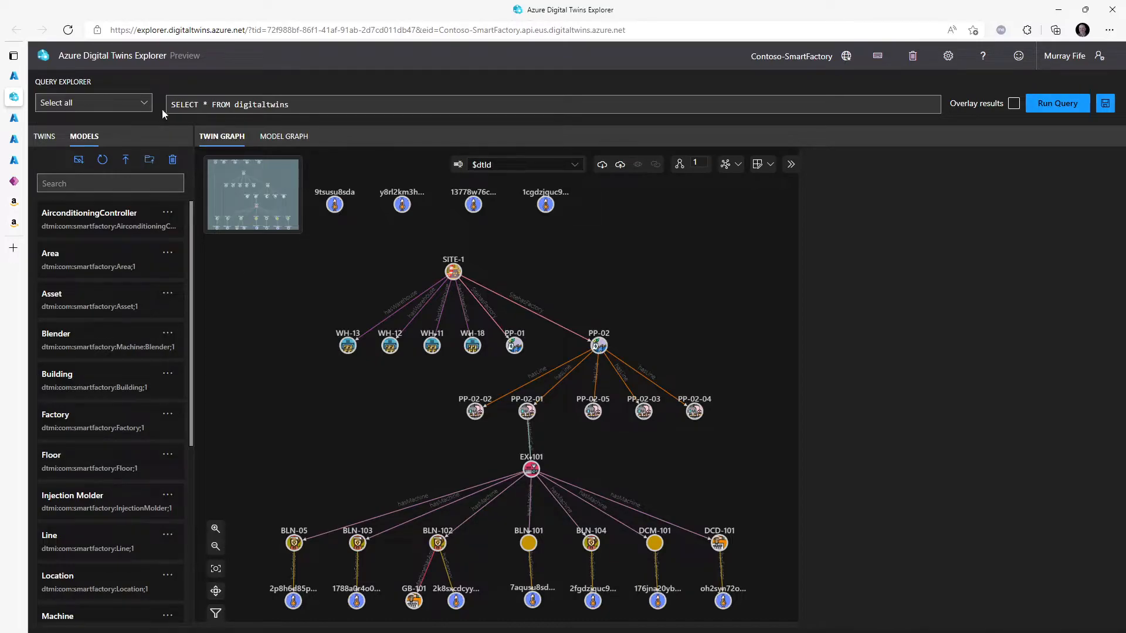
- Run the saved query for sensors with temperature > 50 and overlay its results on the twin graph
{"action": "left_click", "coordinate": [146, 106]}
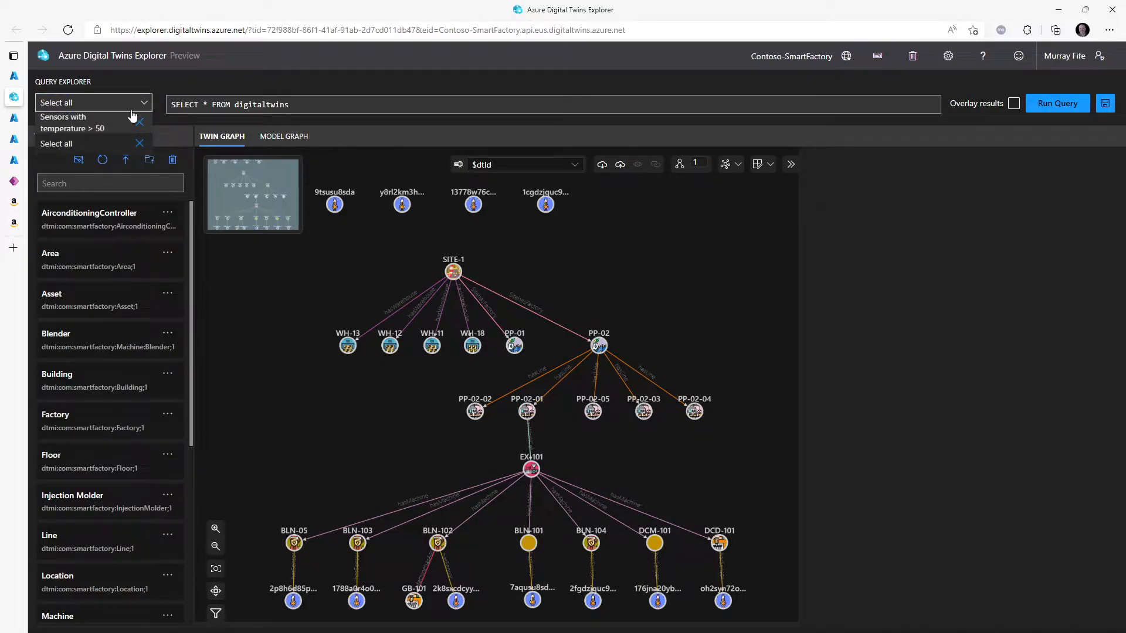
{"action": "left_click", "coordinate": [93, 121]}
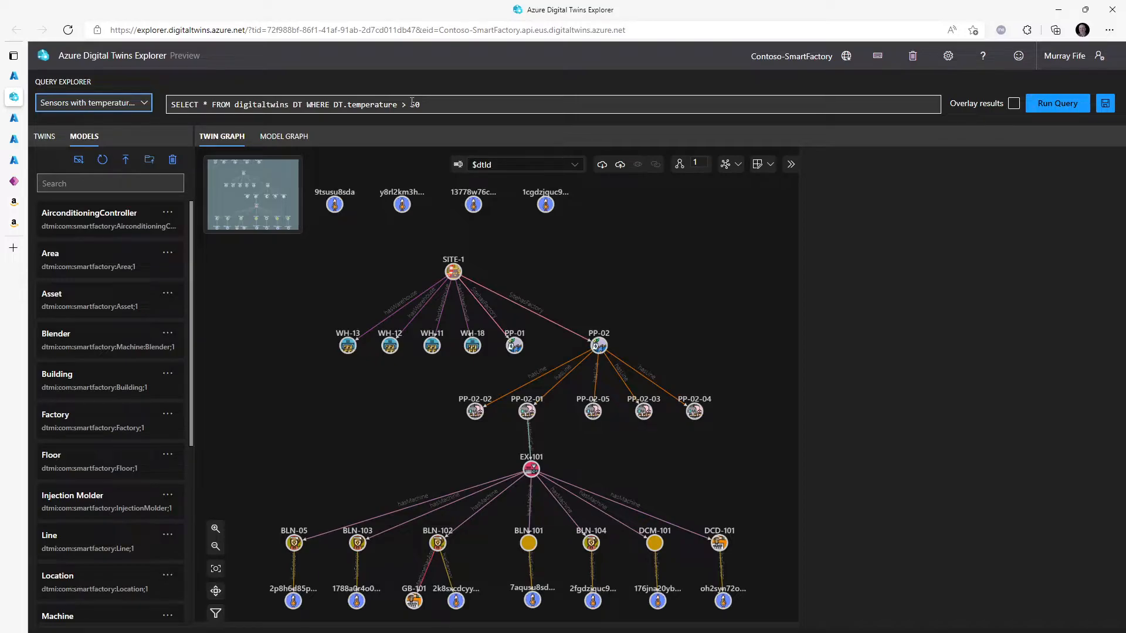
{"action": "left_click", "coordinate": [1013, 103]}
{"action": "left_click", "coordinate": [1052, 104]}
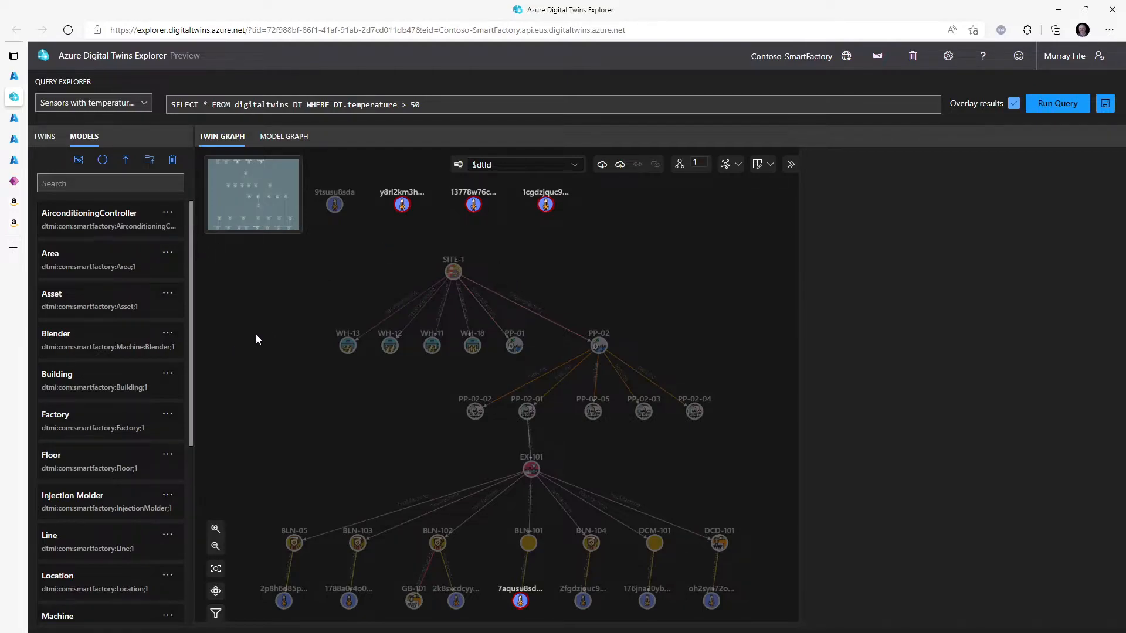
- Review the Sensor model's definition and its list of properties, and close the model information
{"action": "left_click_drag", "start_coordinate": [192, 318], "coordinate": [190, 523]}
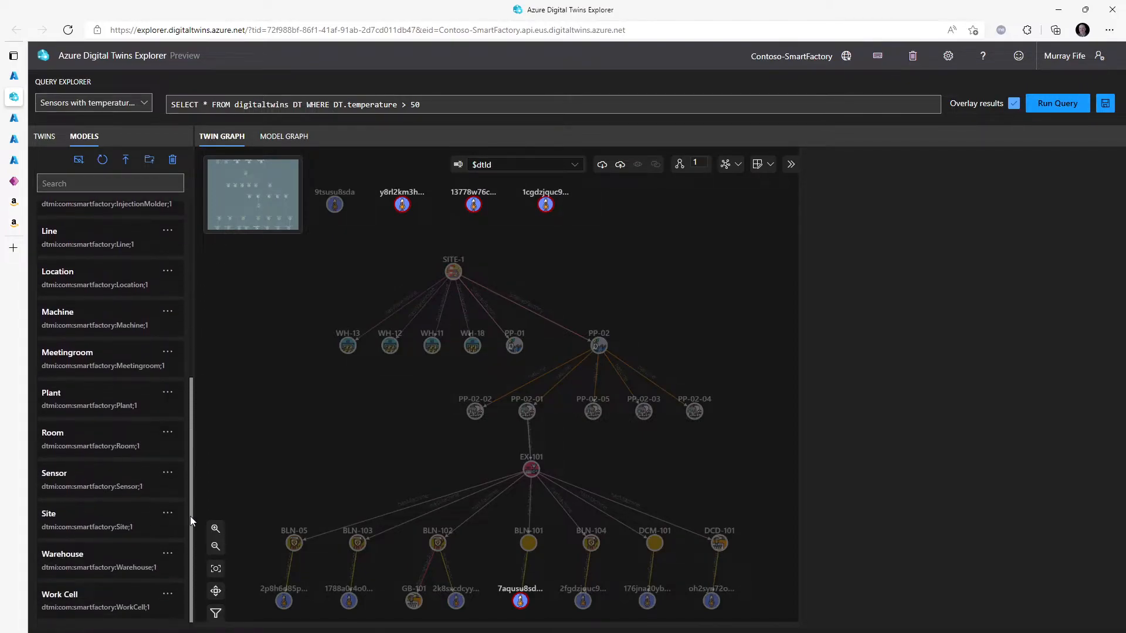
{"action": "left_click", "coordinate": [169, 475]}
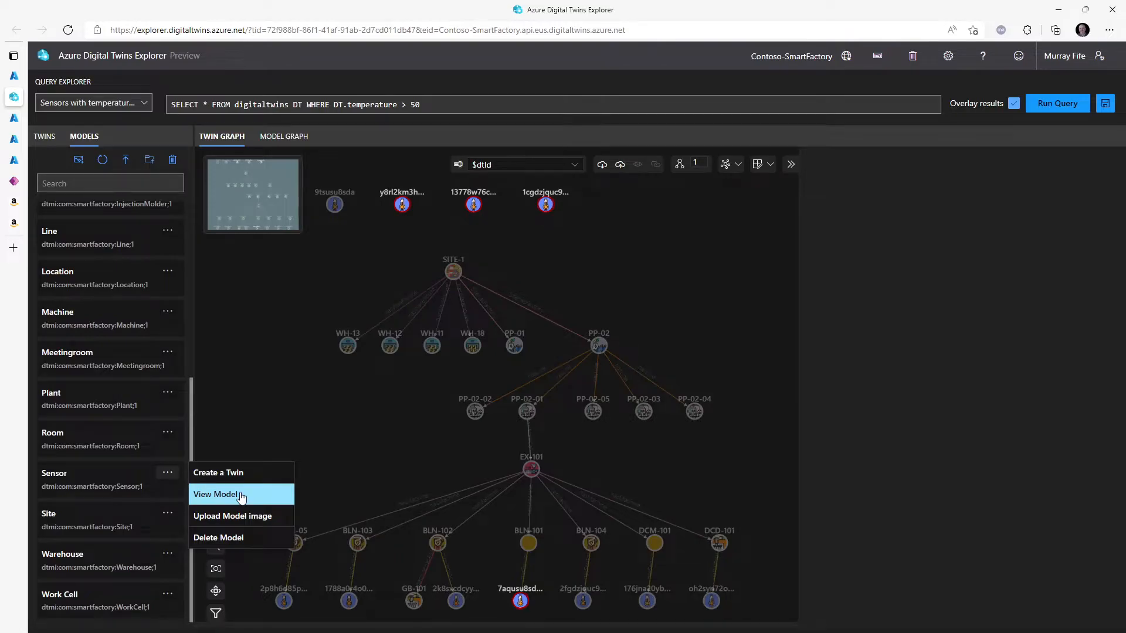
{"action": "left_click", "coordinate": [241, 495]}
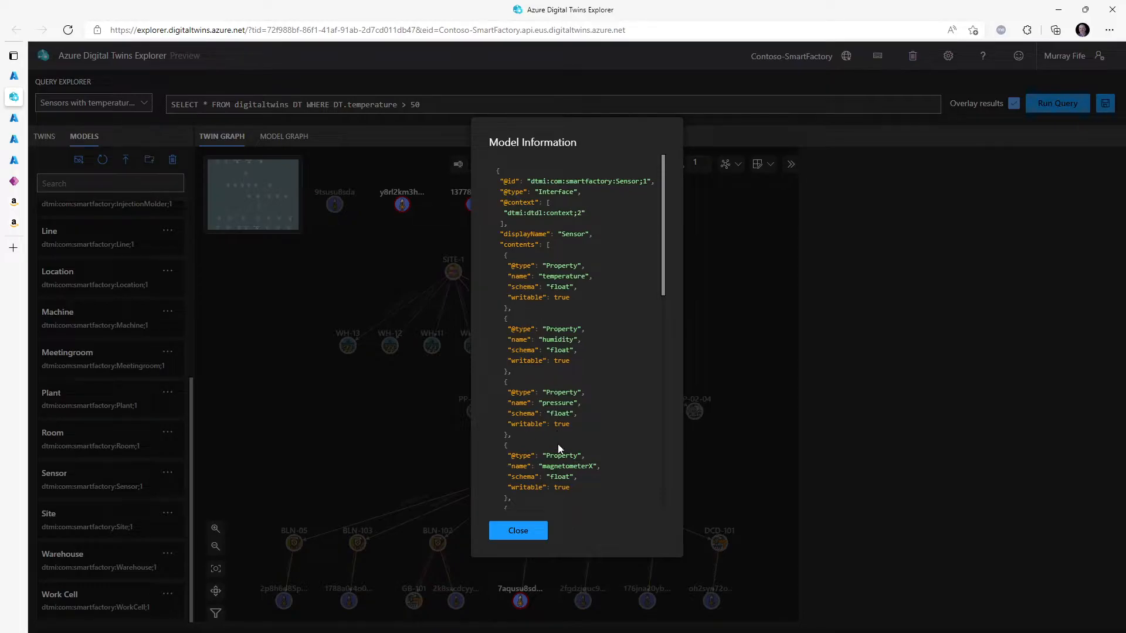
{"action": "left_click_drag", "start_coordinate": [660, 222], "coordinate": [660, 346]}
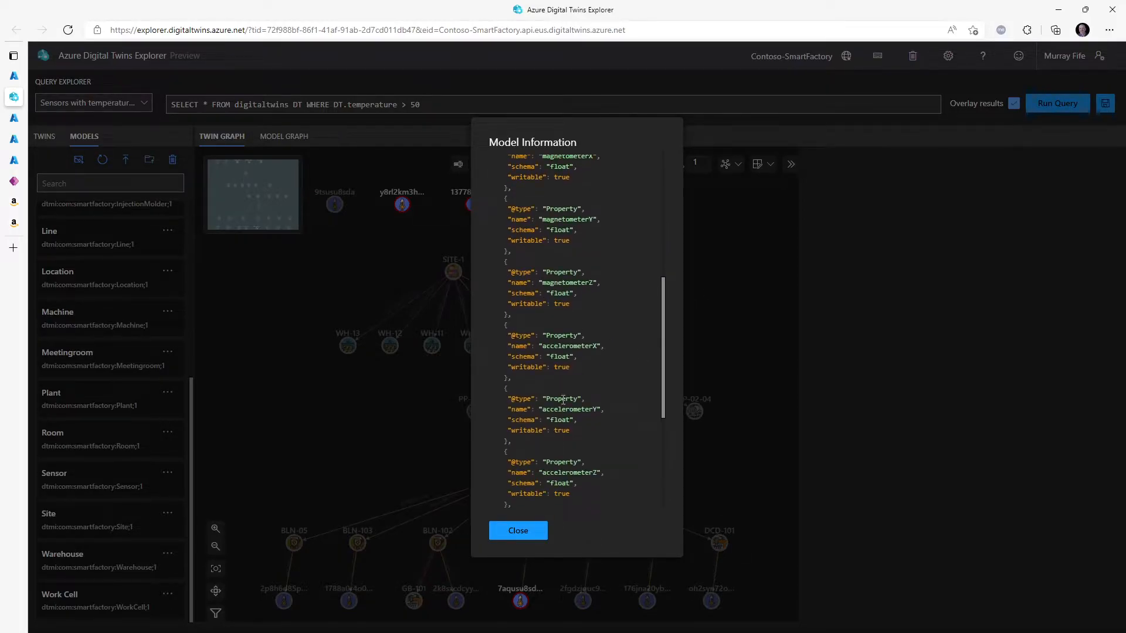
{"action": "left_click", "coordinate": [522, 533]}
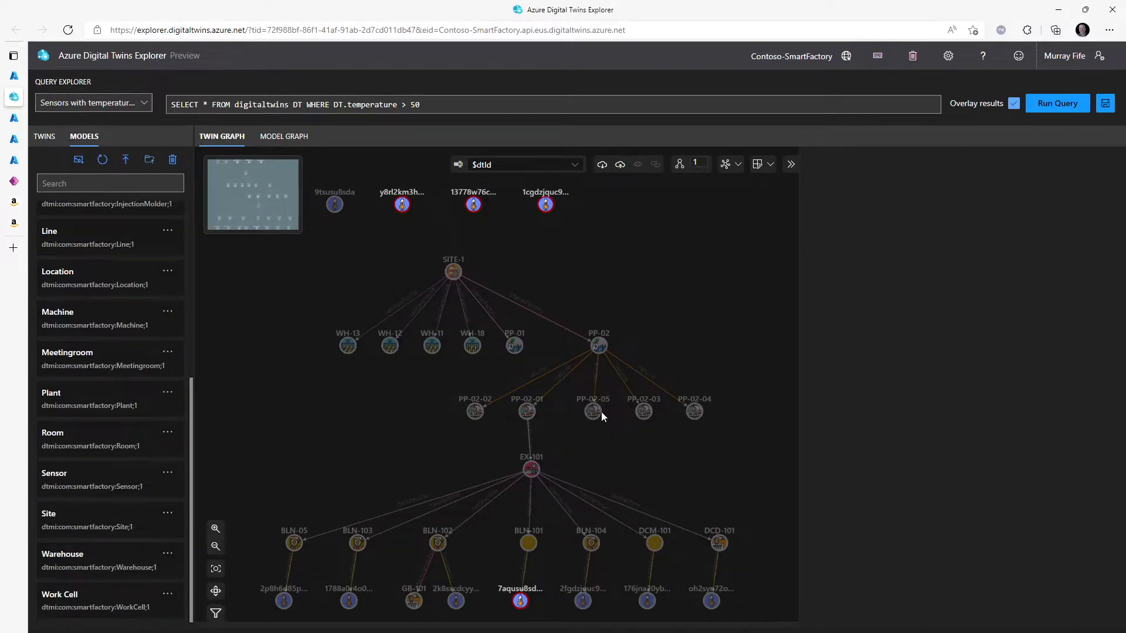
- Create a simulated device in Azure IoT Central from the MXCHIP Getting Started Guide template, keeping the suggested device name and ID
{"action": "mouse_move", "coordinate": [597, 415]}
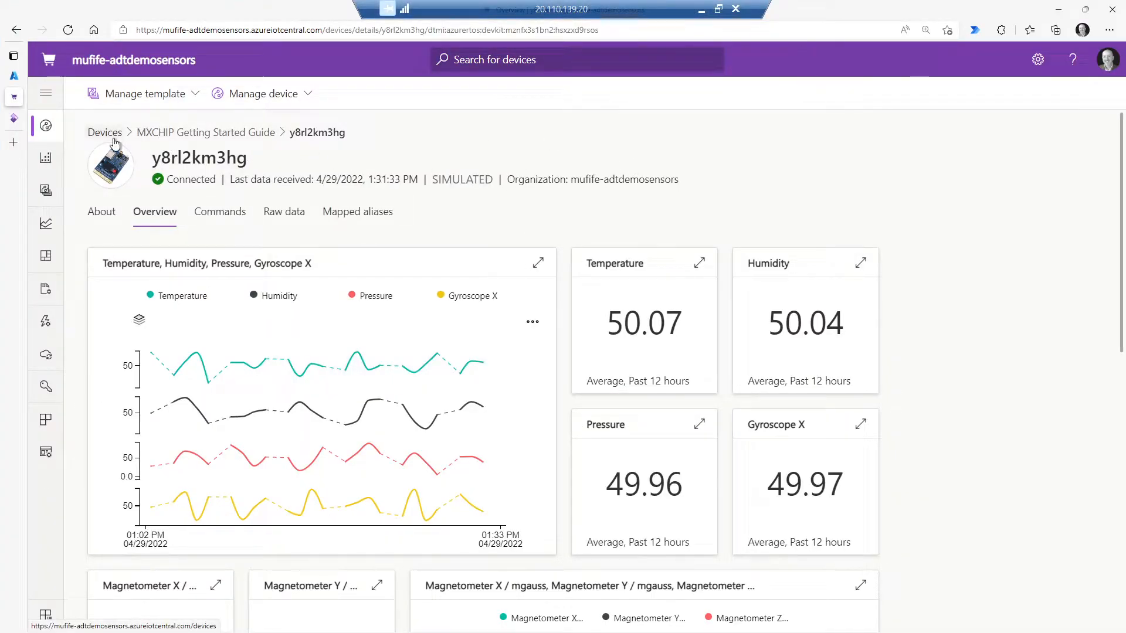
{"action": "left_click", "coordinate": [46, 128]}
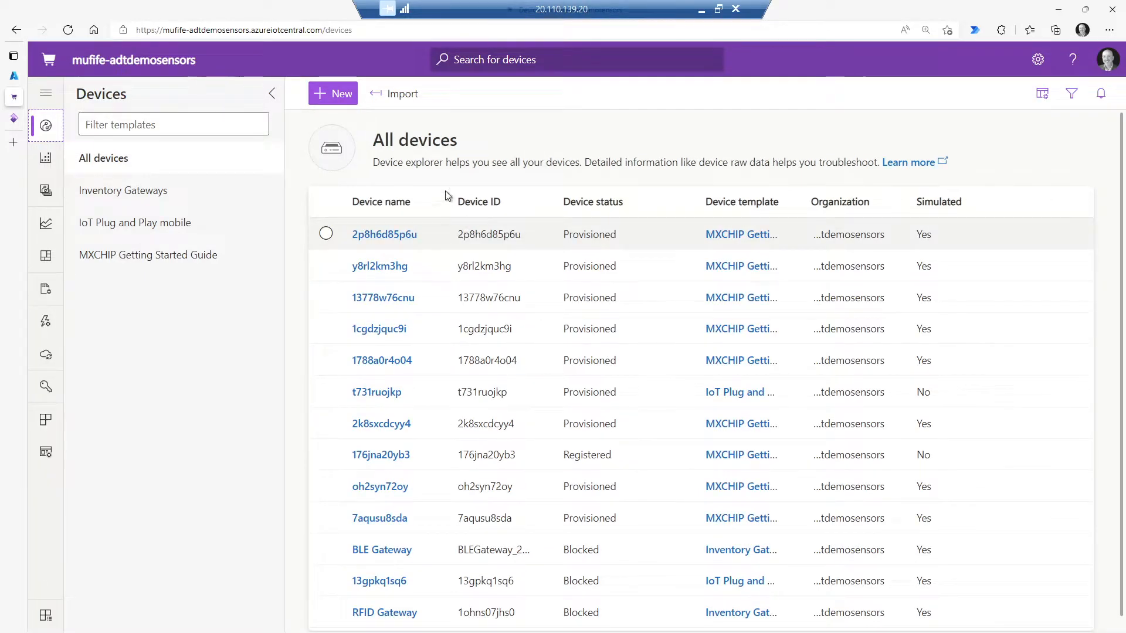
{"action": "left_click", "coordinate": [339, 94]}
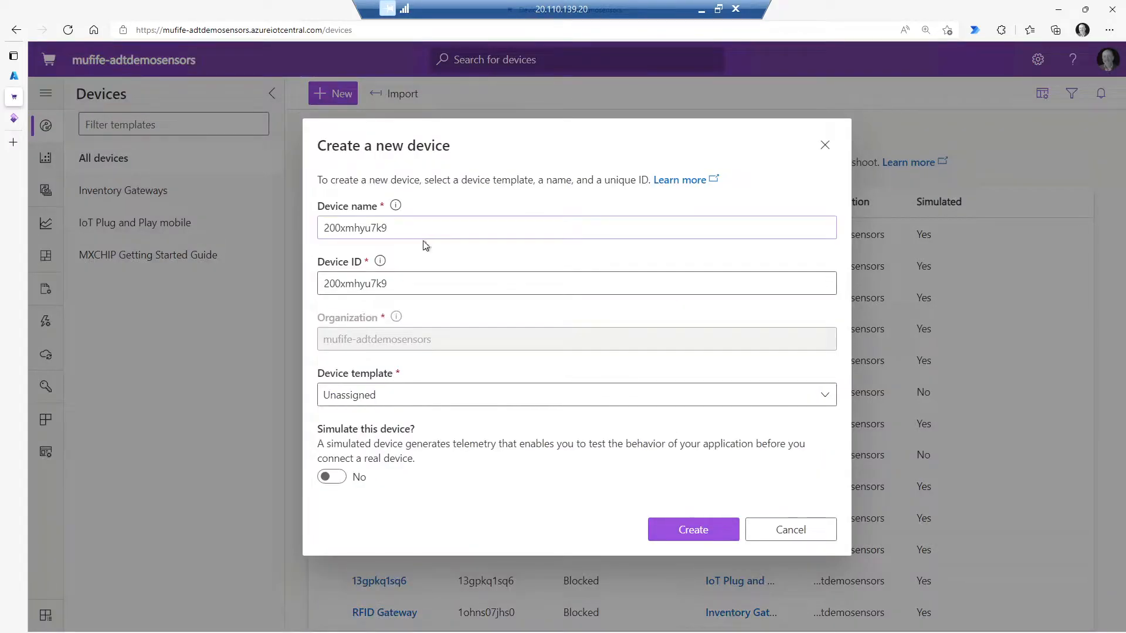
{"action": "left_click_drag", "start_coordinate": [402, 228], "coordinate": [311, 231]}
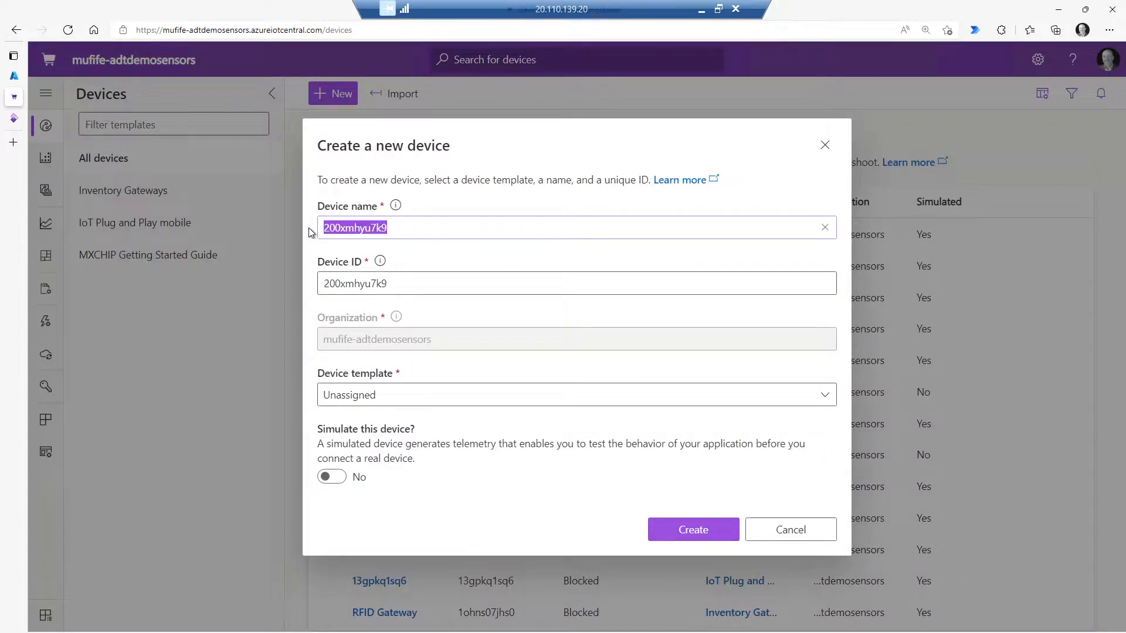
{"action": "left_click", "coordinate": [372, 398]}
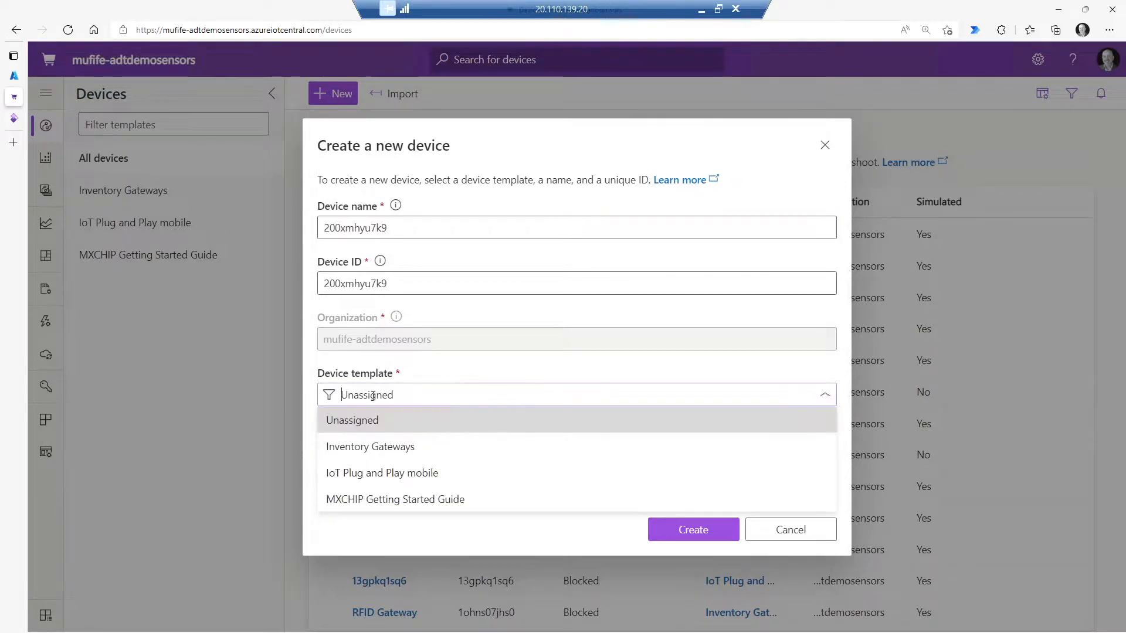
{"action": "left_click", "coordinate": [406, 499]}
{"action": "left_click", "coordinate": [331, 477]}
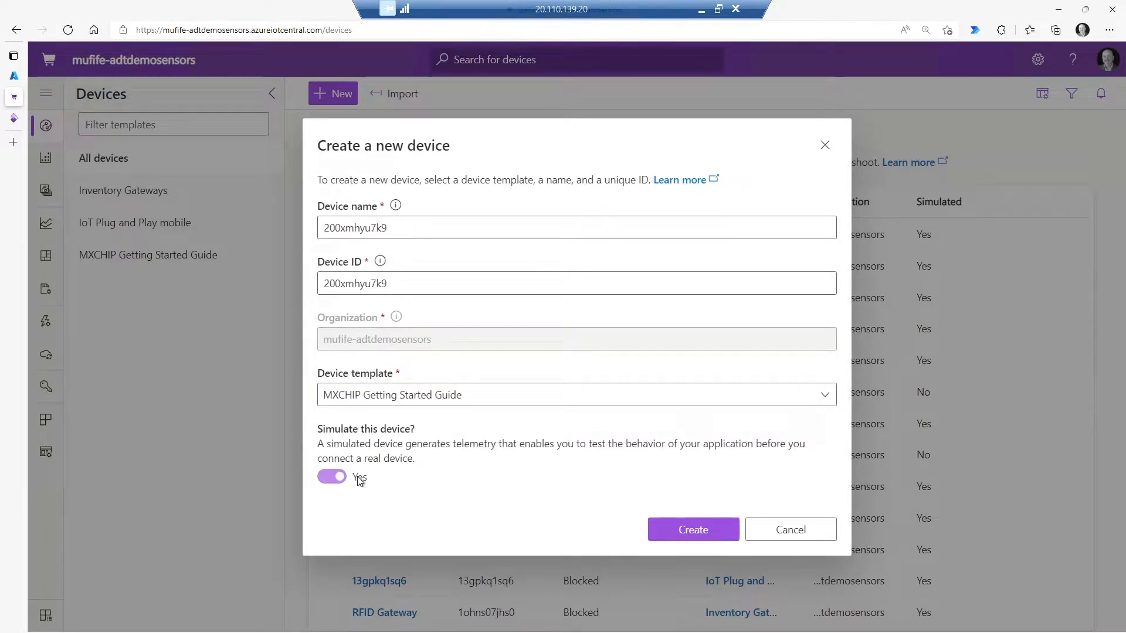
{"action": "left_click", "coordinate": [669, 530]}
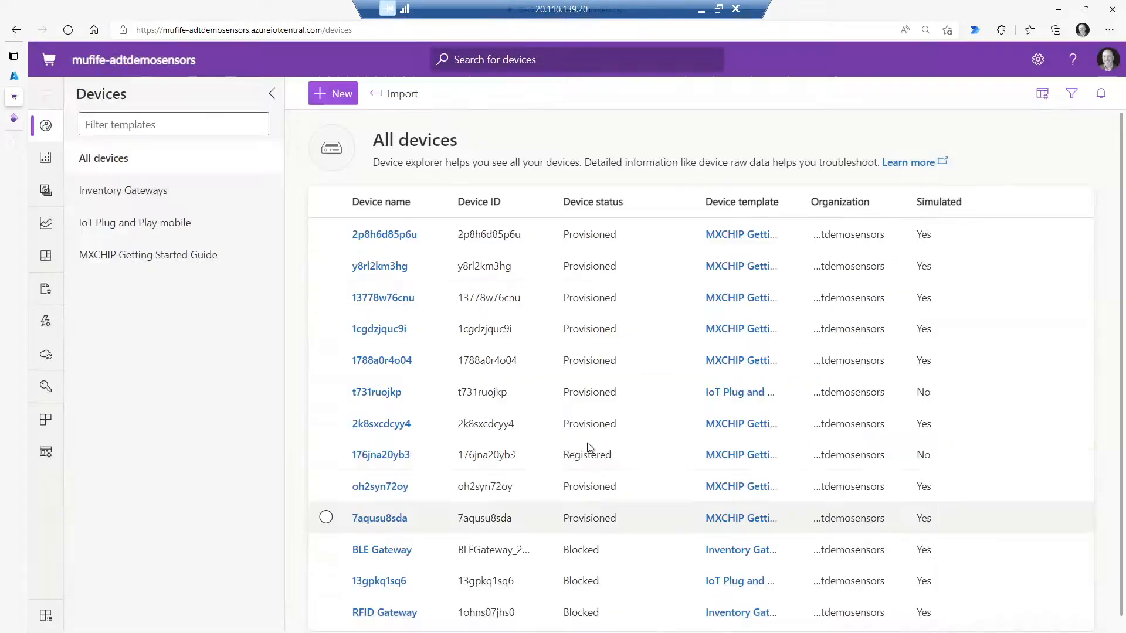
- Open the newly created device and look through its overview dashboard
{"action": "left_click", "coordinate": [382, 241]}
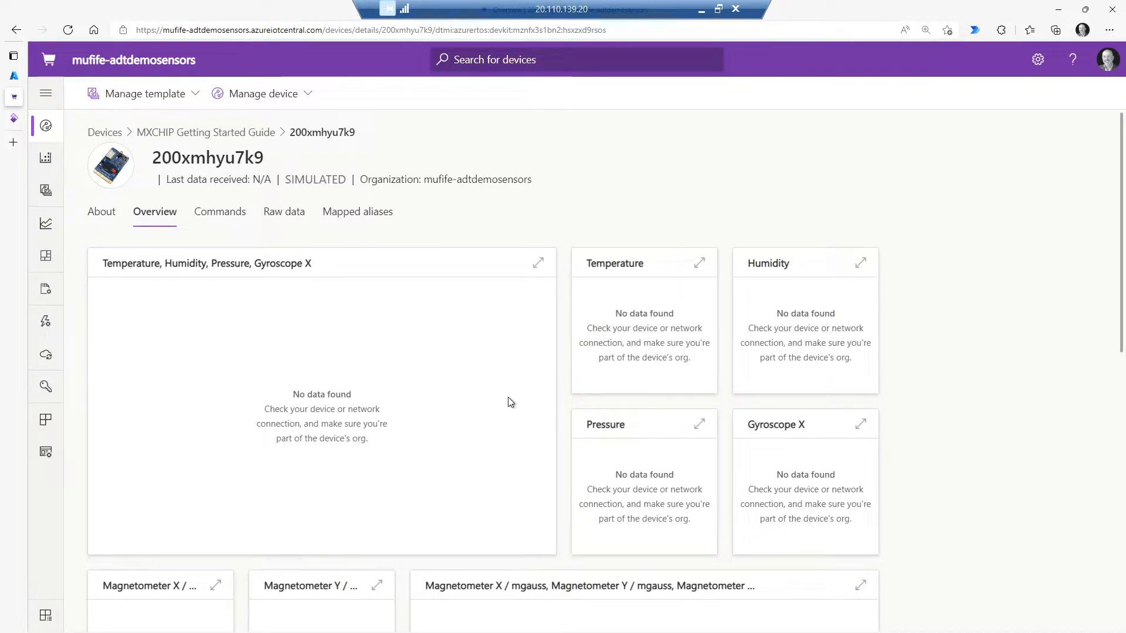
{"action": "scroll", "coordinate": [481, 351], "scroll_direction": "down", "scroll_amount": 8}
{"action": "scroll", "coordinate": [490, 395], "scroll_direction": "up", "scroll_amount": 8}
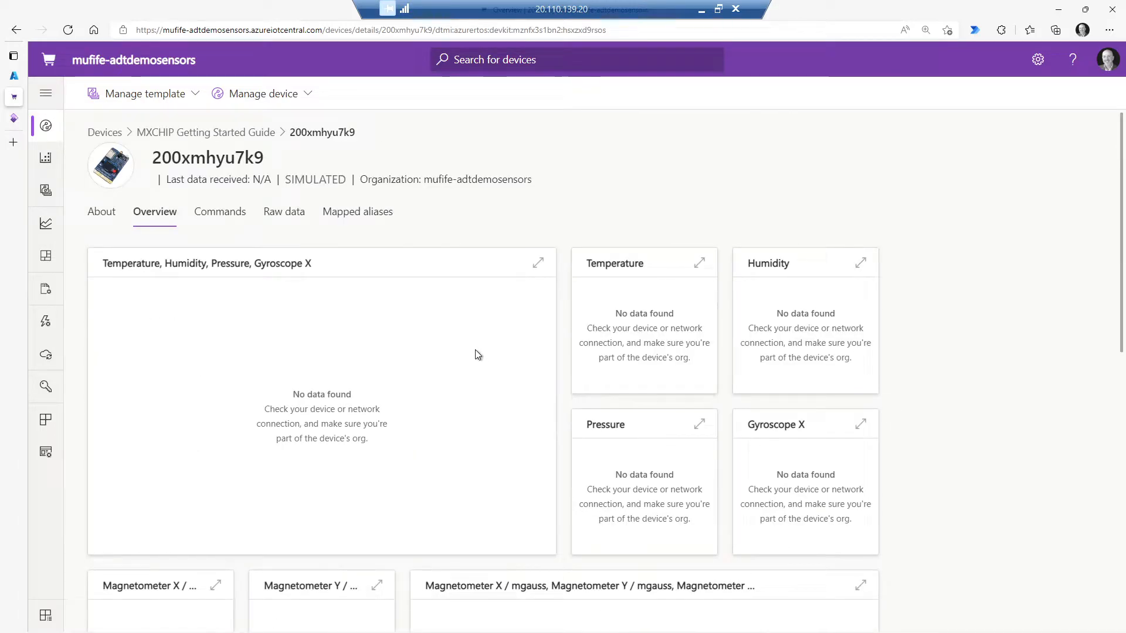
{"action": "left_click", "coordinate": [701, 9]}
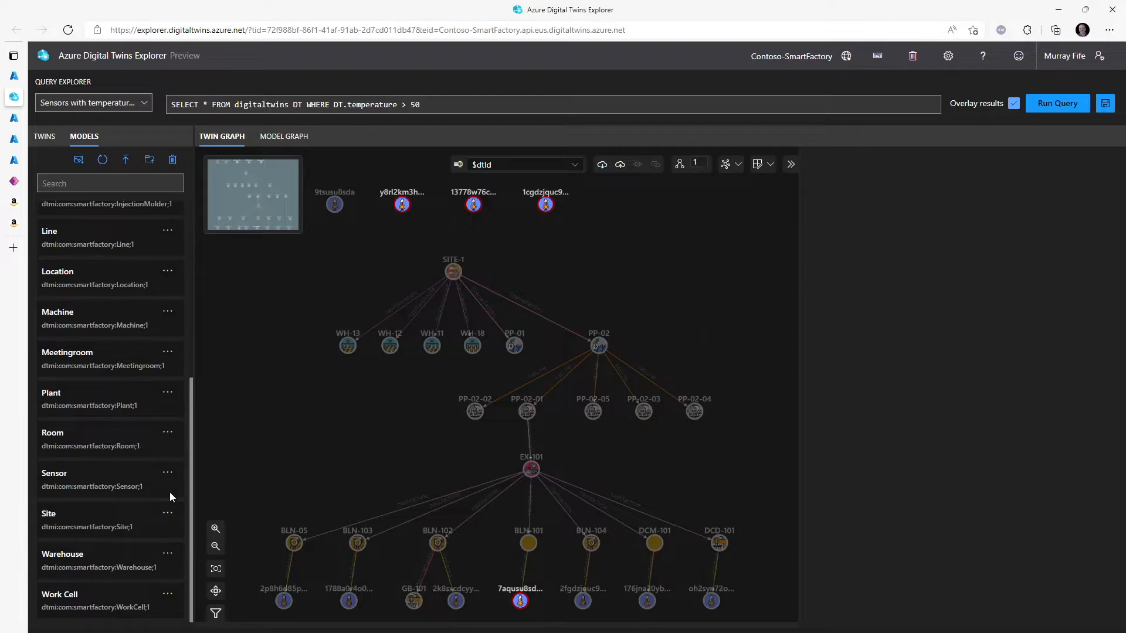
{"action": "left_click", "coordinate": [166, 474]}
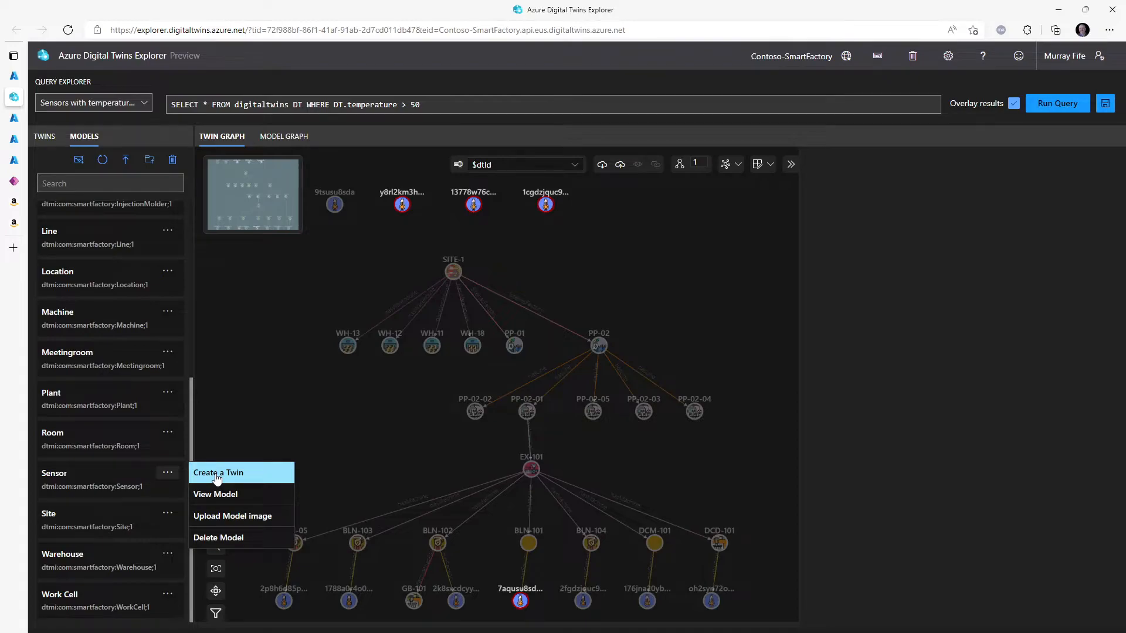
{"action": "left_click", "coordinate": [252, 382]}
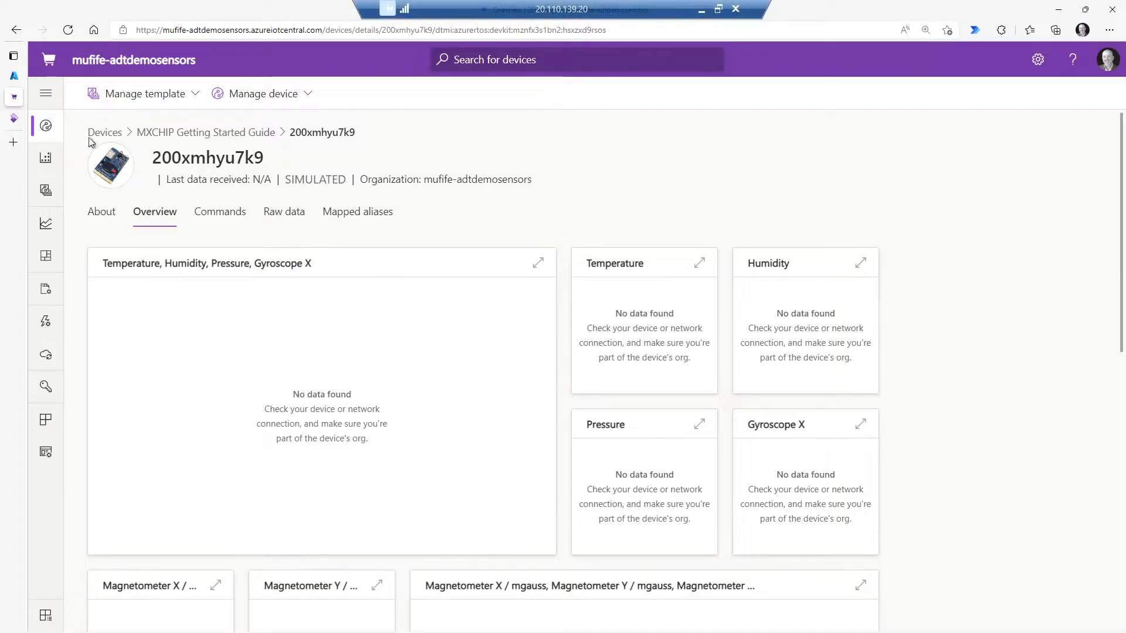
- Switch to Finance and Operations and start a new asset with ID 200xmhyu7k9 and name Sensor 200xmhyu7k9
{"action": "left_click", "coordinate": [25, 120]}
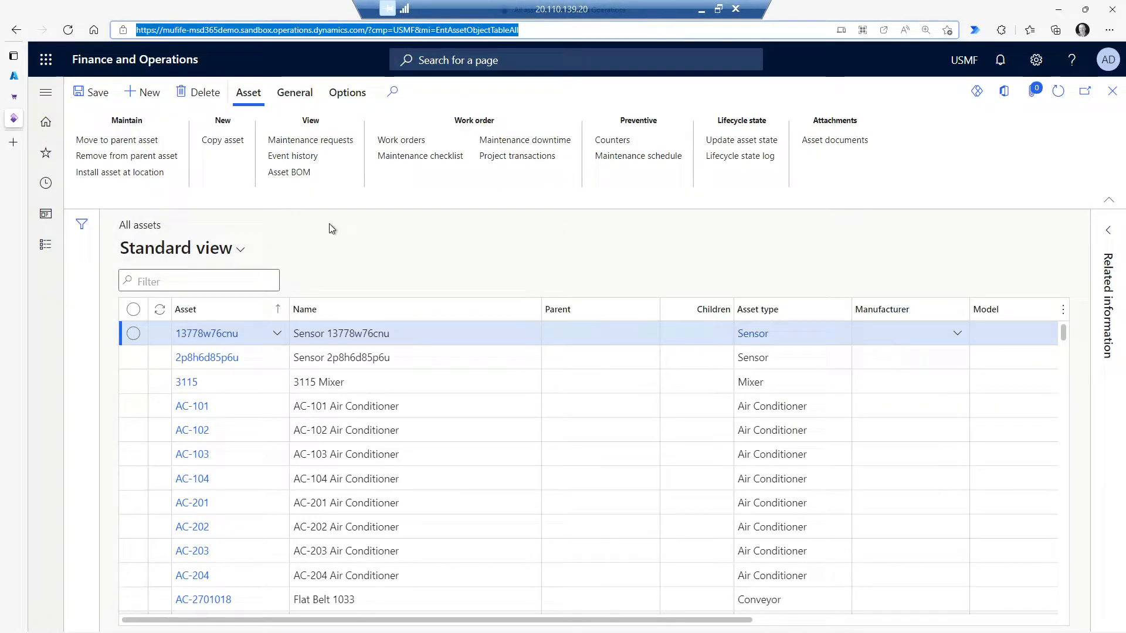
{"action": "left_click", "coordinate": [145, 92]}
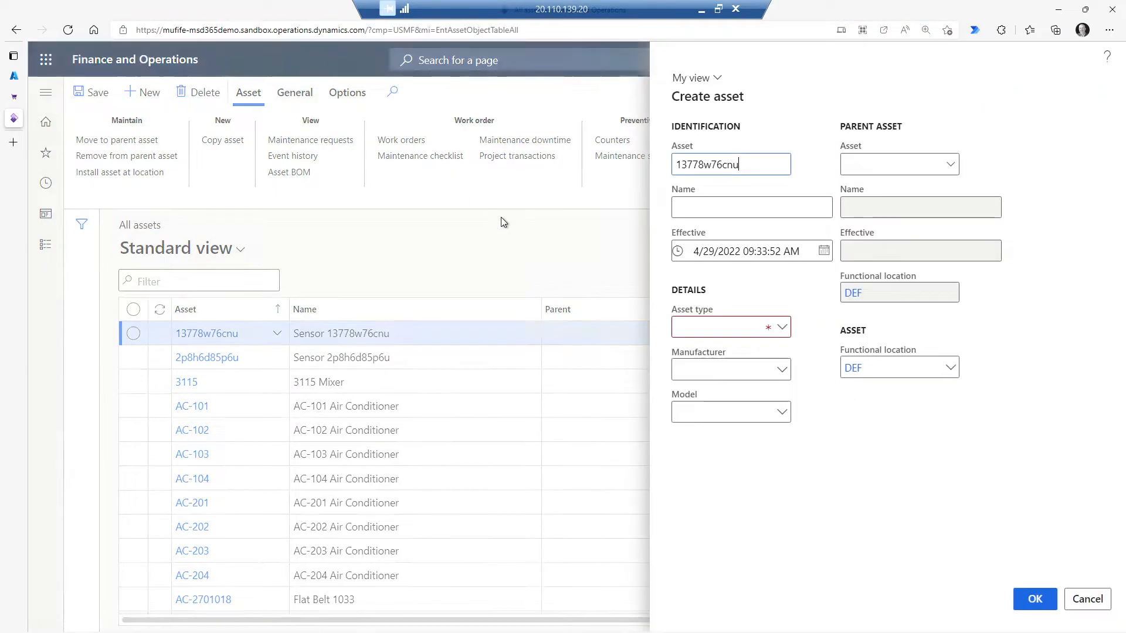
{"action": "left_click_drag", "start_coordinate": [746, 167], "coordinate": [656, 155]}
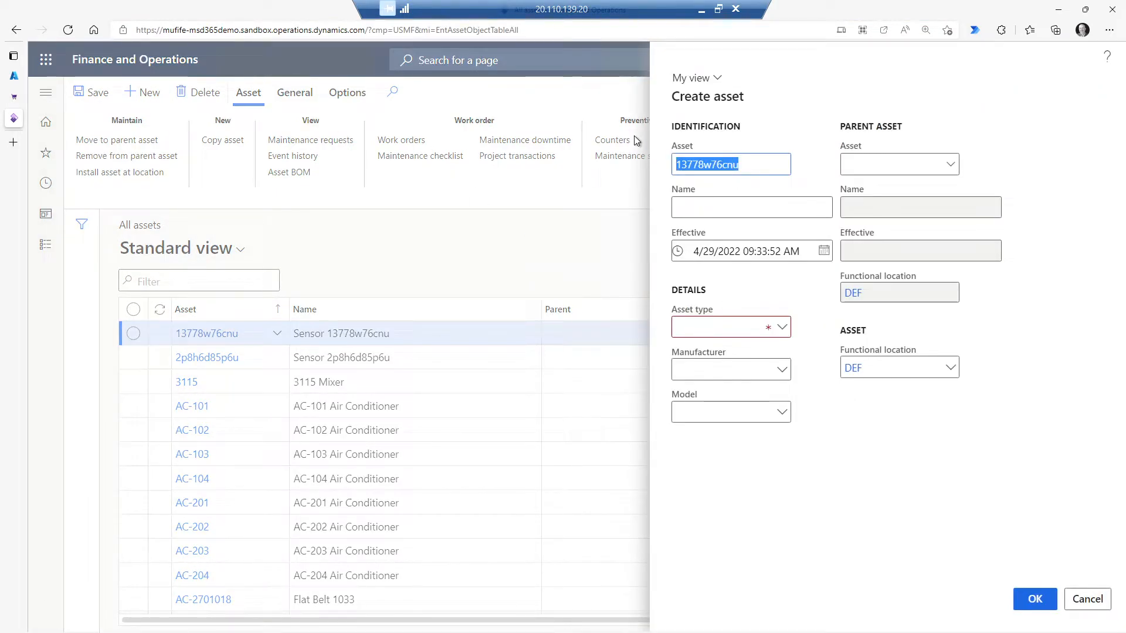
{"action": "type", "text": "200xmhyu7k9"}
{"action": "key", "text": "Tab"}
{"action": "key", "text": "Home"}
{"action": "type", "text": "Sen"}
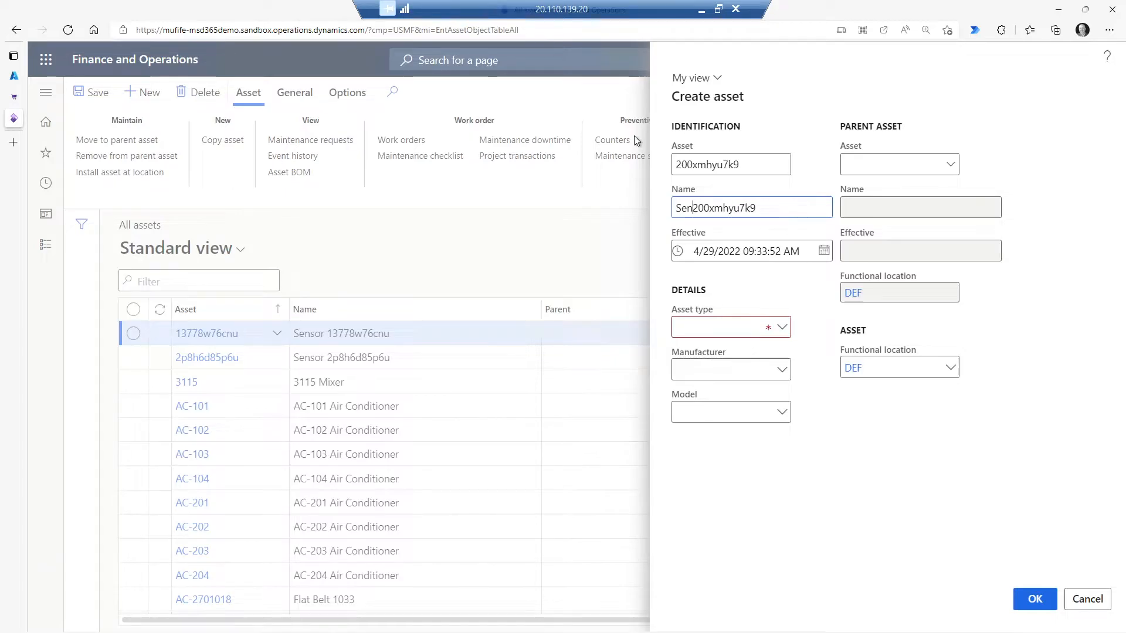
{"action": "type", "text": "sor"}
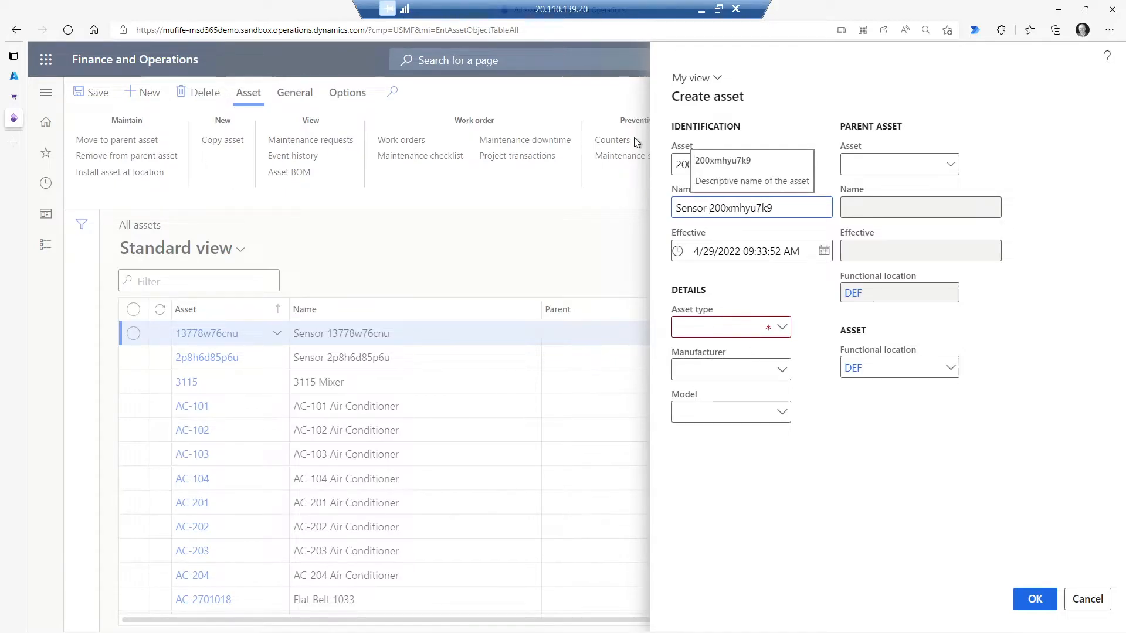
- Set the new asset's type to Sensor and its functional location to PP-02, and create the asset
{"action": "left_click", "coordinate": [782, 327]}
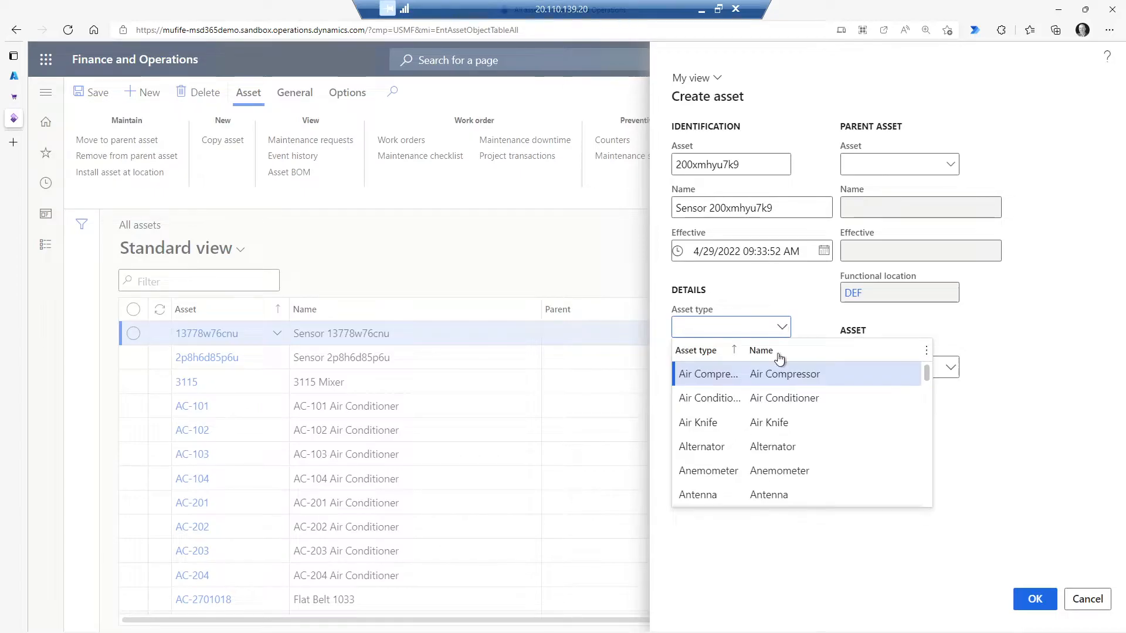
{"action": "scroll", "coordinate": [713, 469], "scroll_direction": "down", "scroll_amount": 15}
{"action": "scroll", "coordinate": [713, 480], "scroll_direction": "down", "scroll_amount": 5}
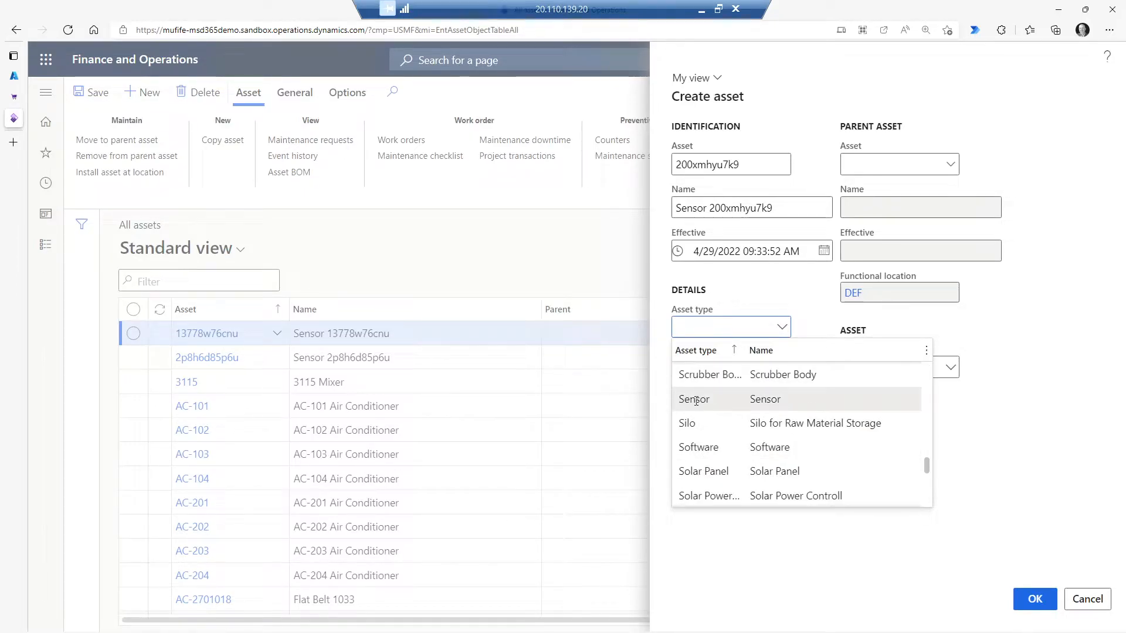
{"action": "left_click", "coordinate": [691, 400]}
{"action": "left_click", "coordinate": [926, 368]}
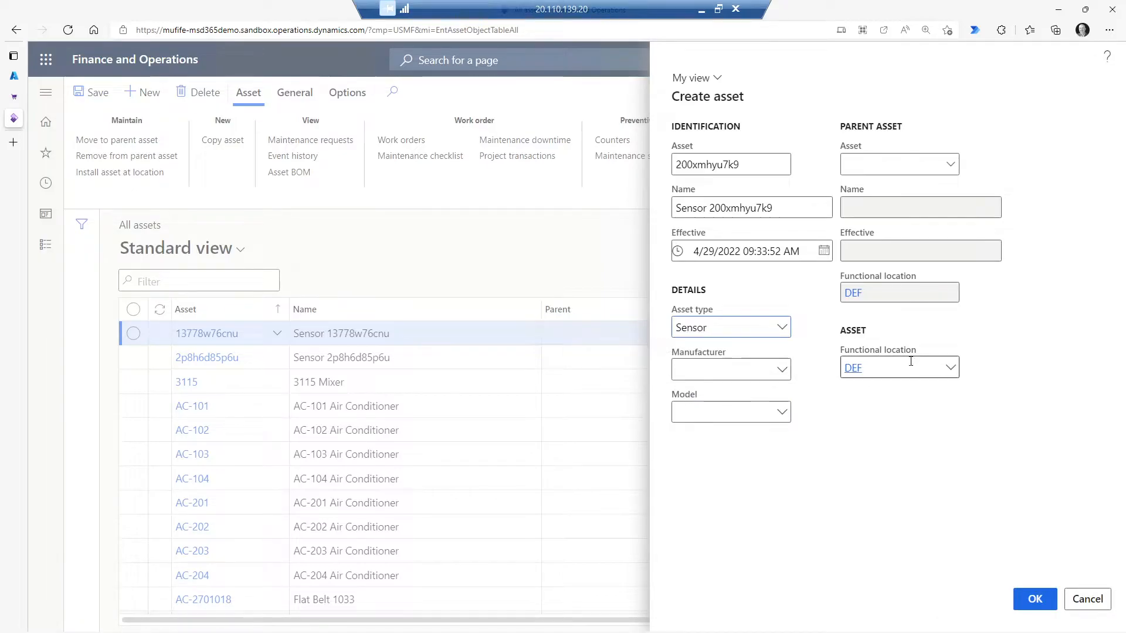
{"action": "type", "text": "PP"}
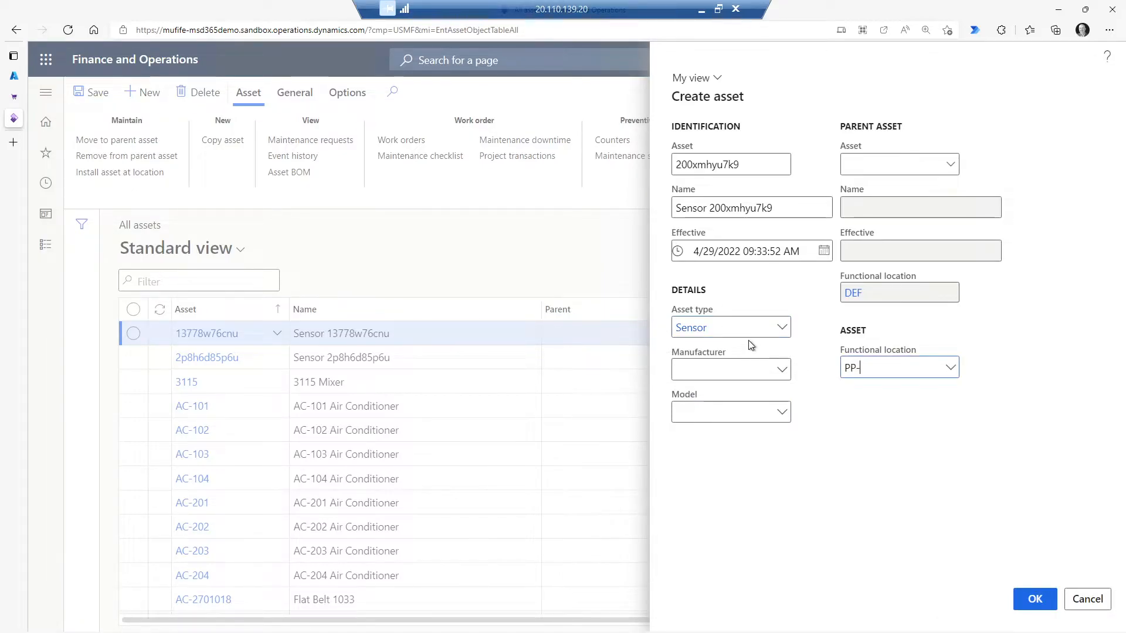
{"action": "type", "text": "-02"}
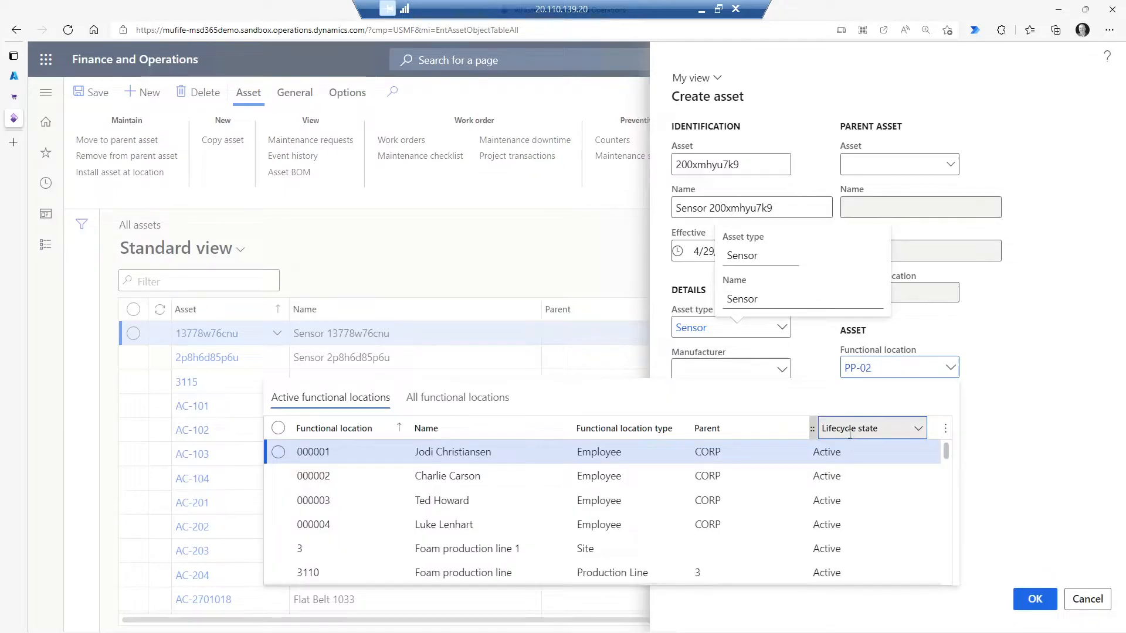
{"action": "left_click", "coordinate": [1024, 399]}
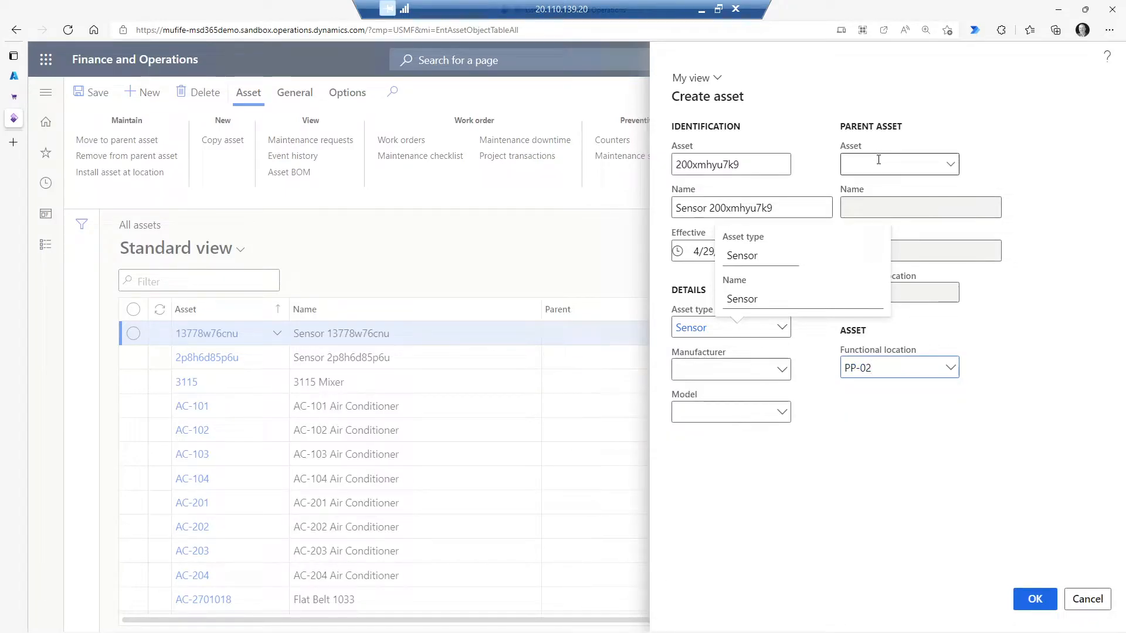
{"action": "left_click", "coordinate": [1046, 598]}
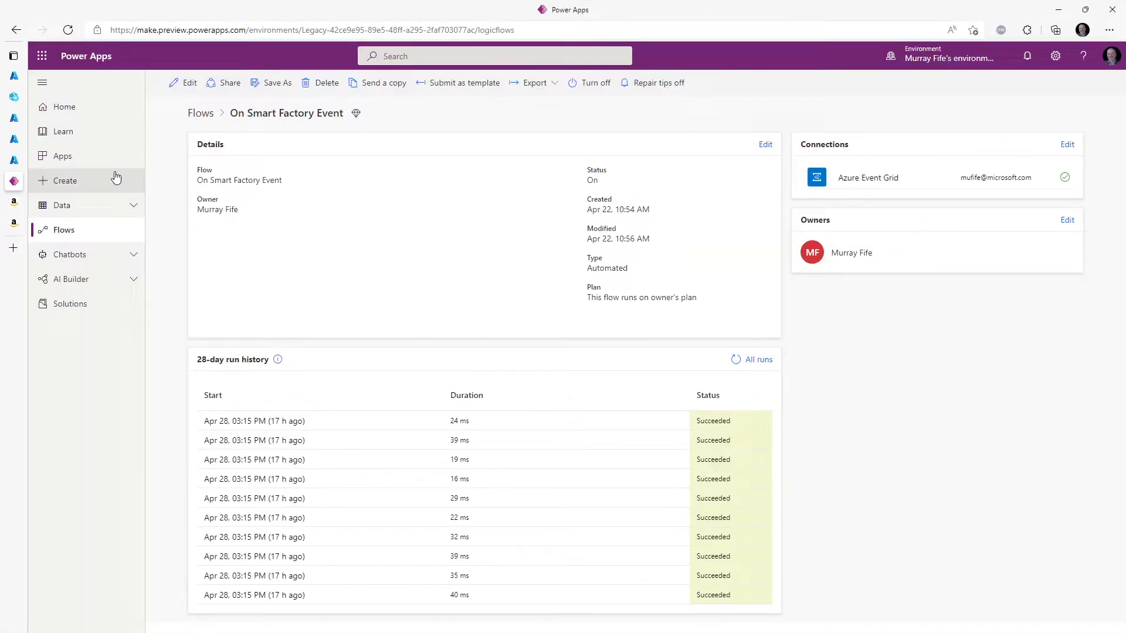
- Switch to Azure Digital Twins Explorer and rerun the temperature > 50 query several times to watch which sensors match
{"action": "left_click", "coordinate": [14, 100]}
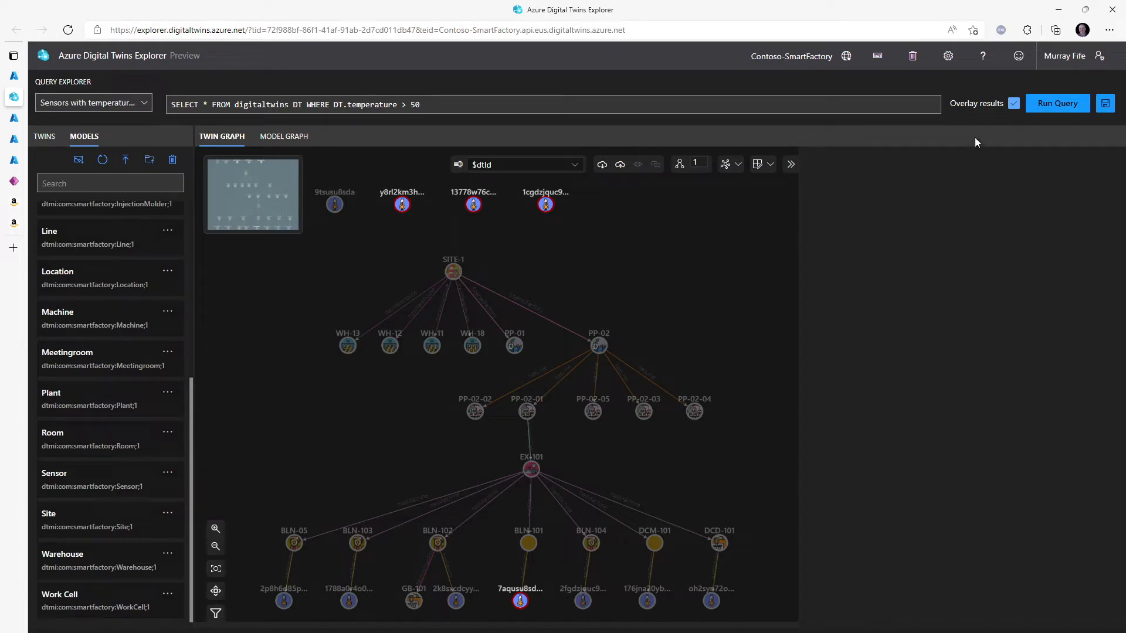
{"action": "left_click", "coordinate": [1058, 106]}
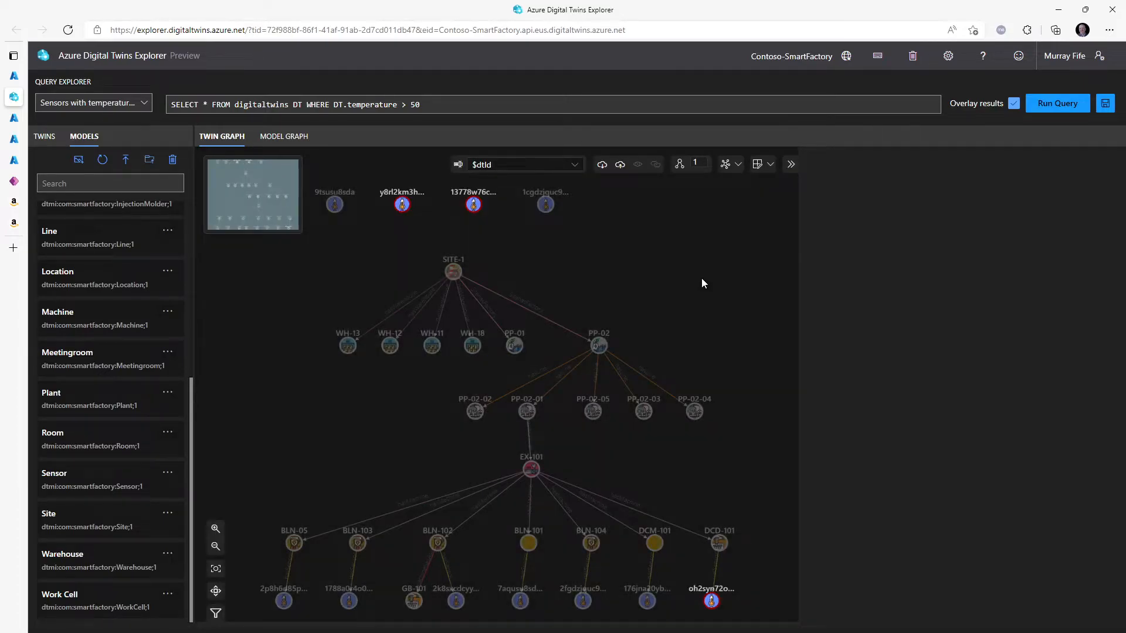
{"action": "left_click", "coordinate": [1068, 105]}
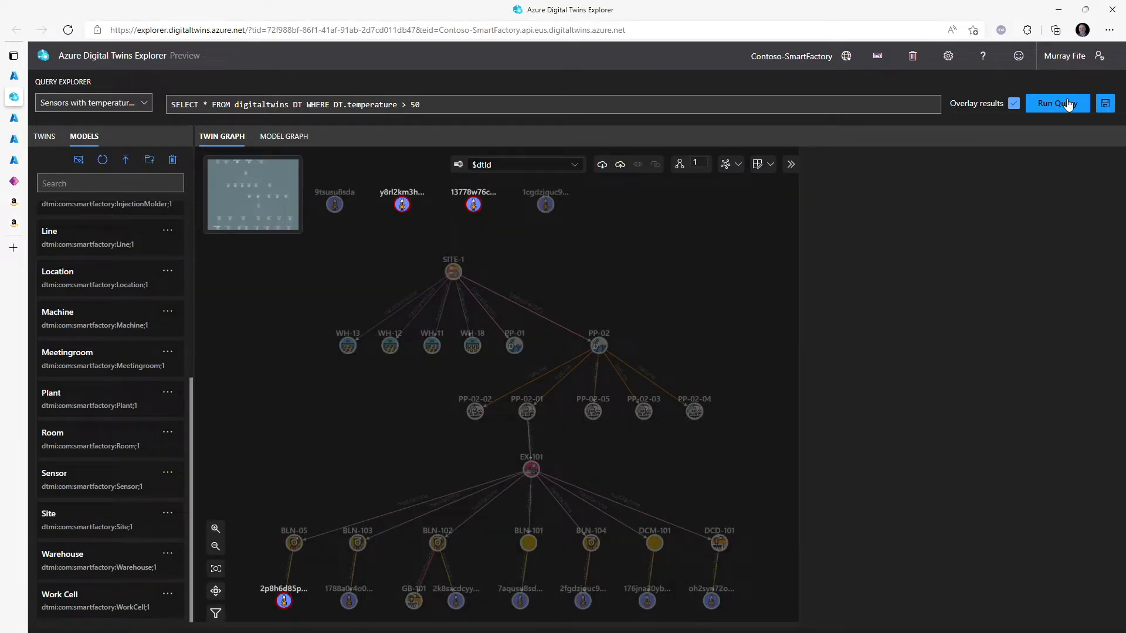
{"action": "left_click", "coordinate": [1068, 105]}
{"action": "left_click", "coordinate": [1057, 104]}
{"action": "left_click", "coordinate": [1057, 105]}
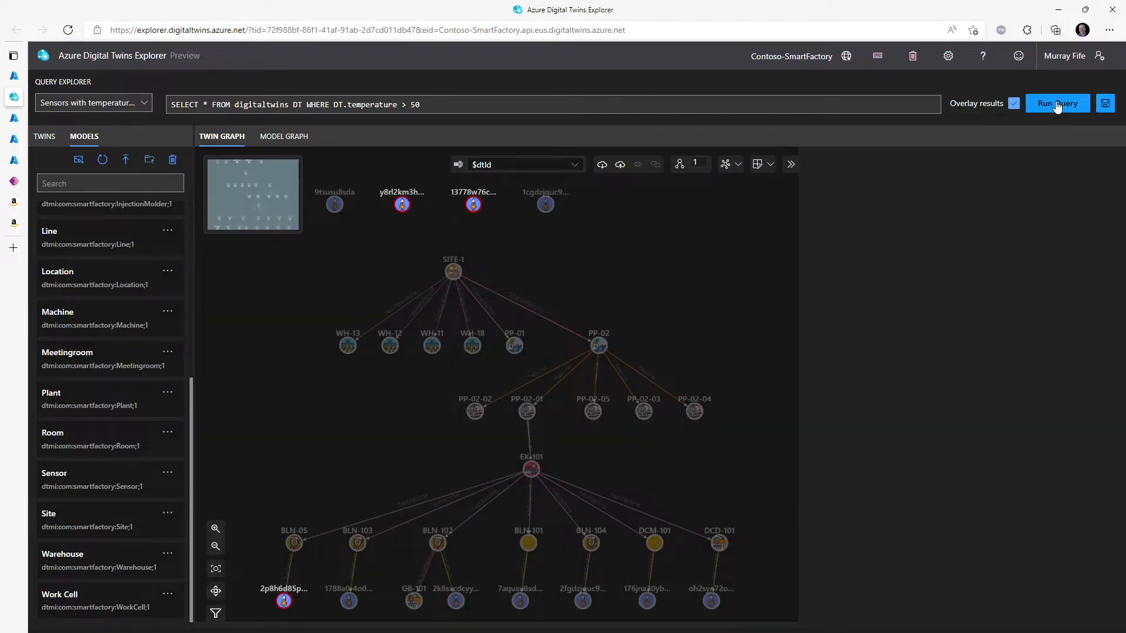
{"action": "left_click", "coordinate": [1057, 105]}
{"action": "left_click", "coordinate": [1047, 109]}
- Switch to the Azure portal and open the event routes of the Contoso-SmartFactory digital twins instance
{"action": "left_click", "coordinate": [12, 79]}
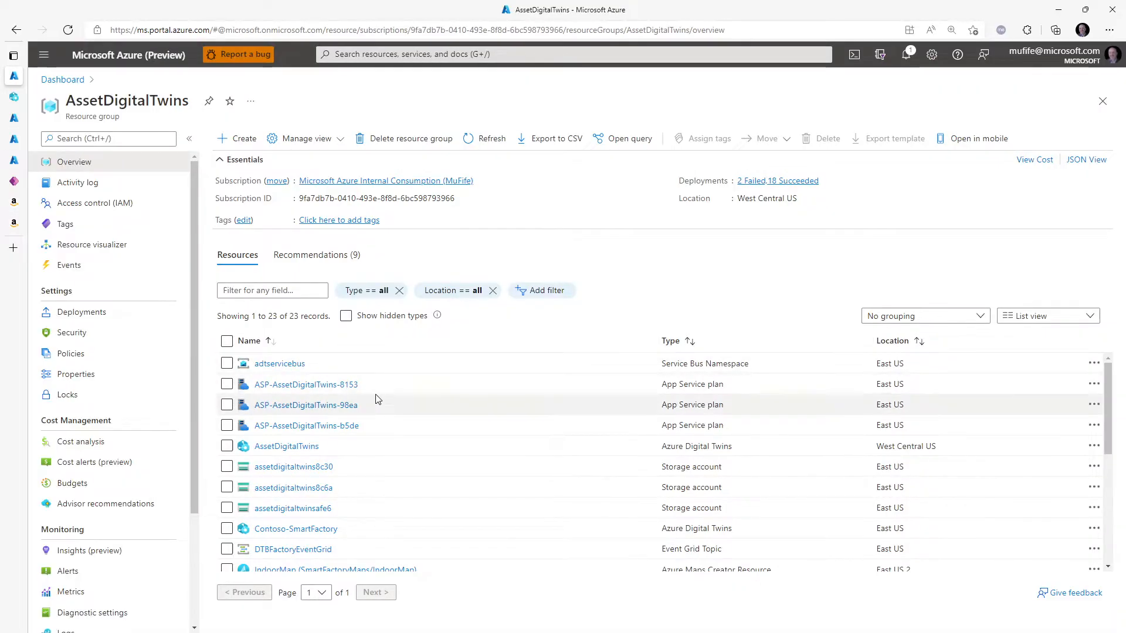
{"action": "scroll", "coordinate": [401, 476], "scroll_direction": "down", "scroll_amount": 2}
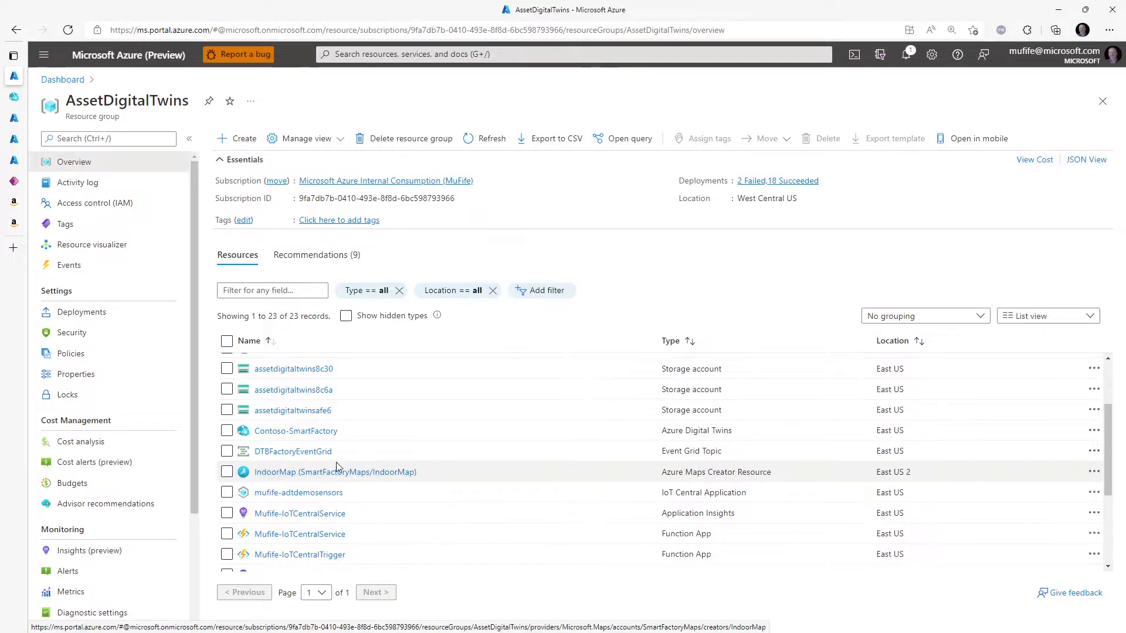
{"action": "left_click", "coordinate": [297, 432]}
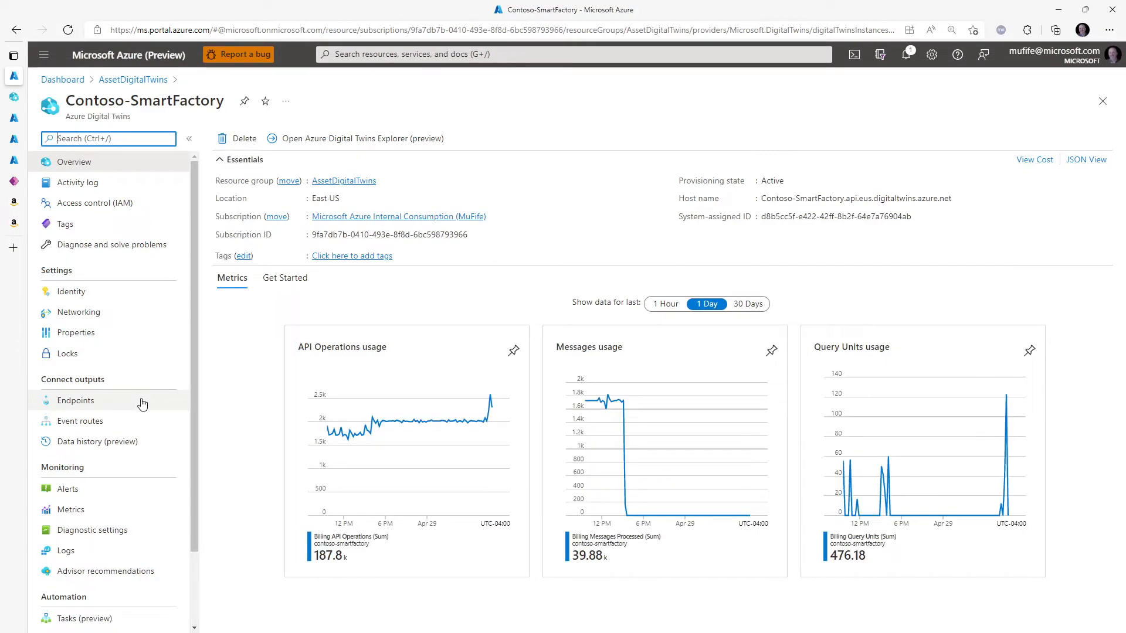
{"action": "left_click", "coordinate": [104, 422]}
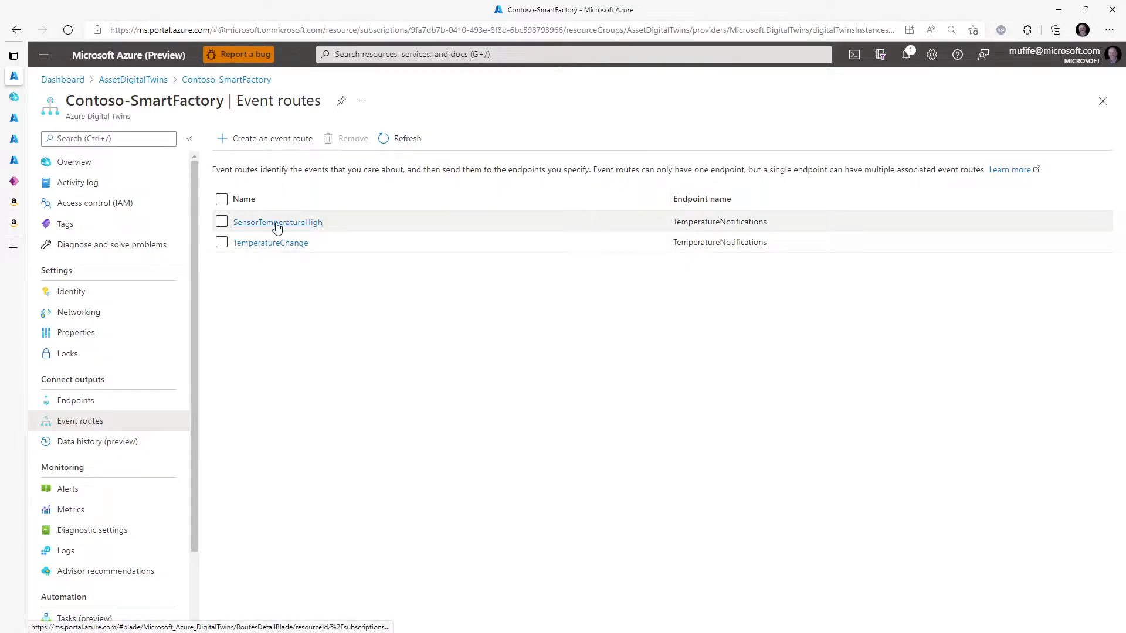
- Examine the endpoint and filter of the SensorTemperatureHigh event route, and return to the list of event routes
{"action": "left_click", "coordinate": [298, 225]}
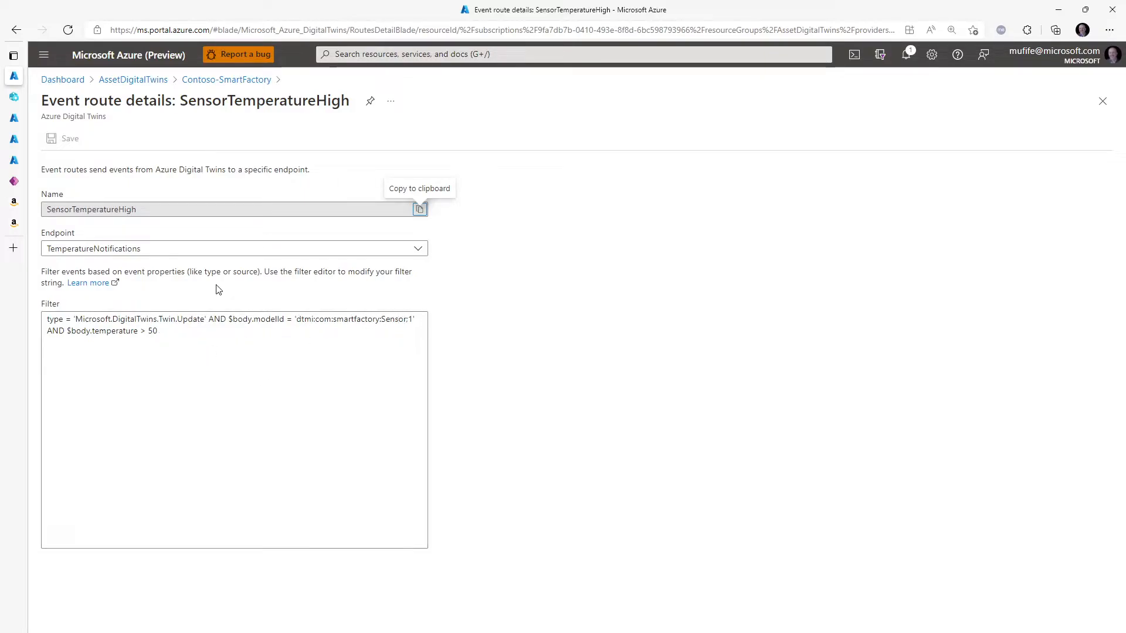
{"action": "left_click", "coordinate": [160, 256]}
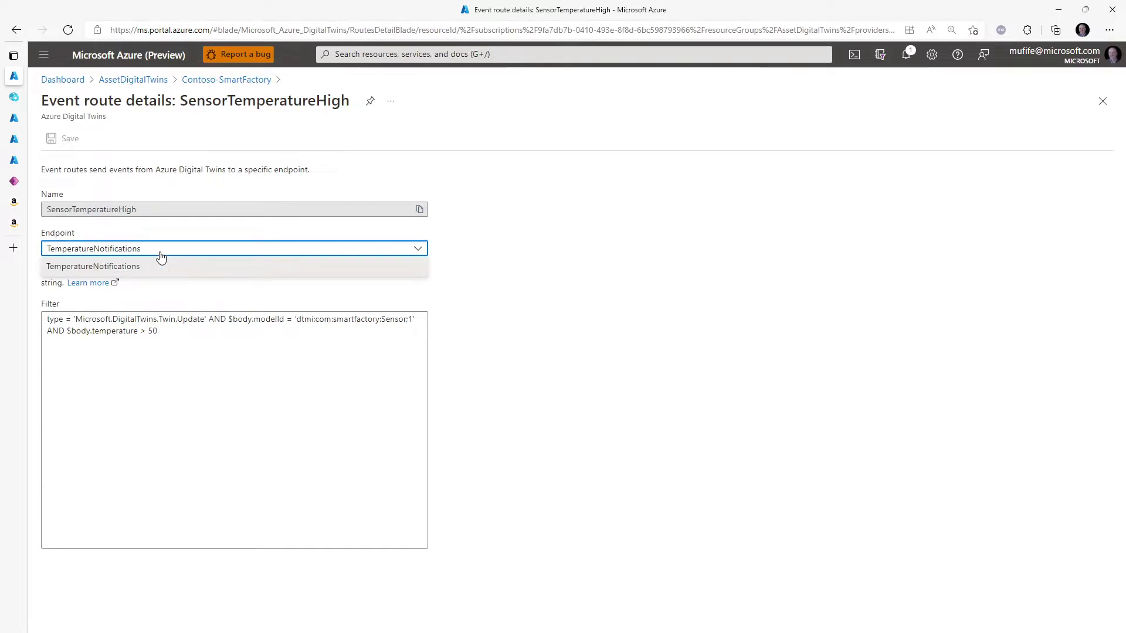
{"action": "left_click", "coordinate": [160, 256]}
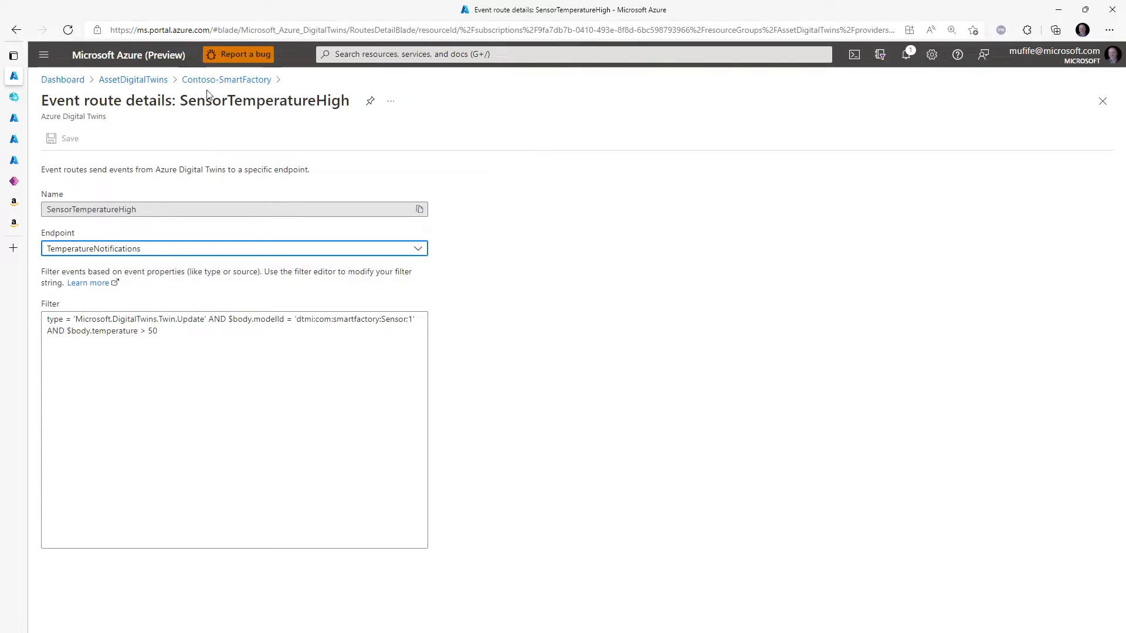
{"action": "left_click", "coordinate": [223, 83]}
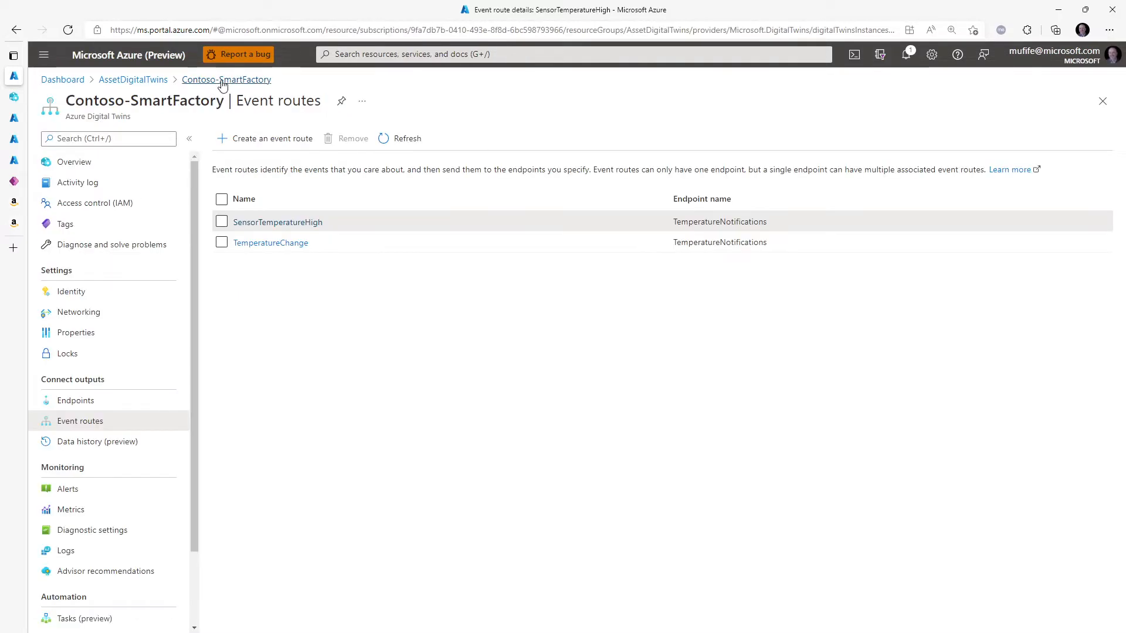
- Review the instance's endpoints and the endpoint types offered for a new one, without creating an endpoint
{"action": "left_click", "coordinate": [92, 403]}
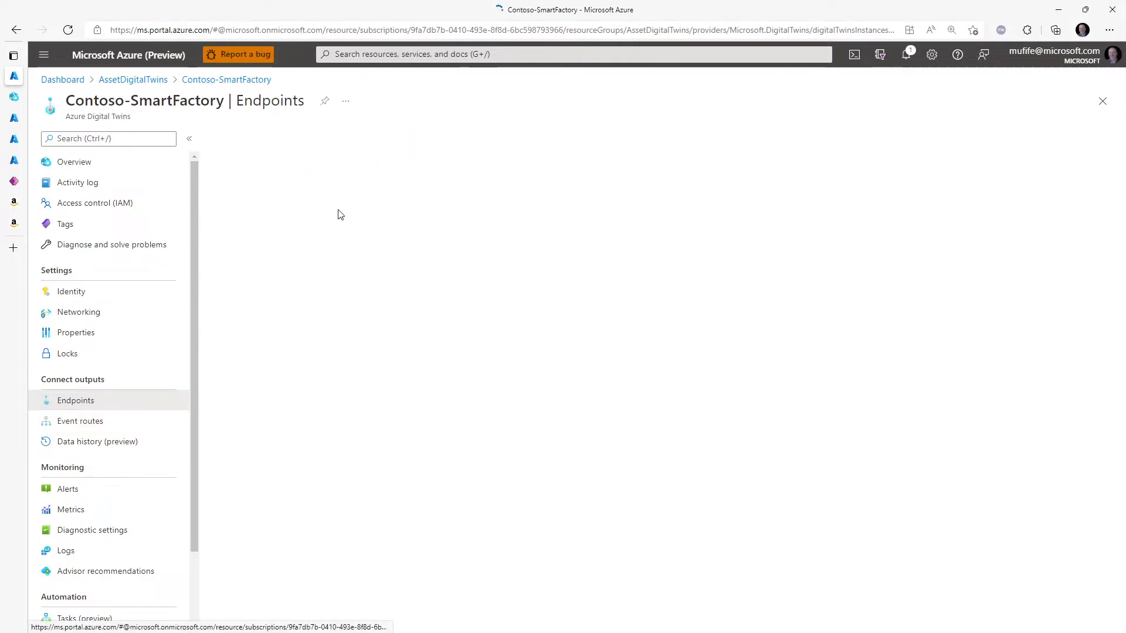
{"action": "left_click", "coordinate": [258, 144]}
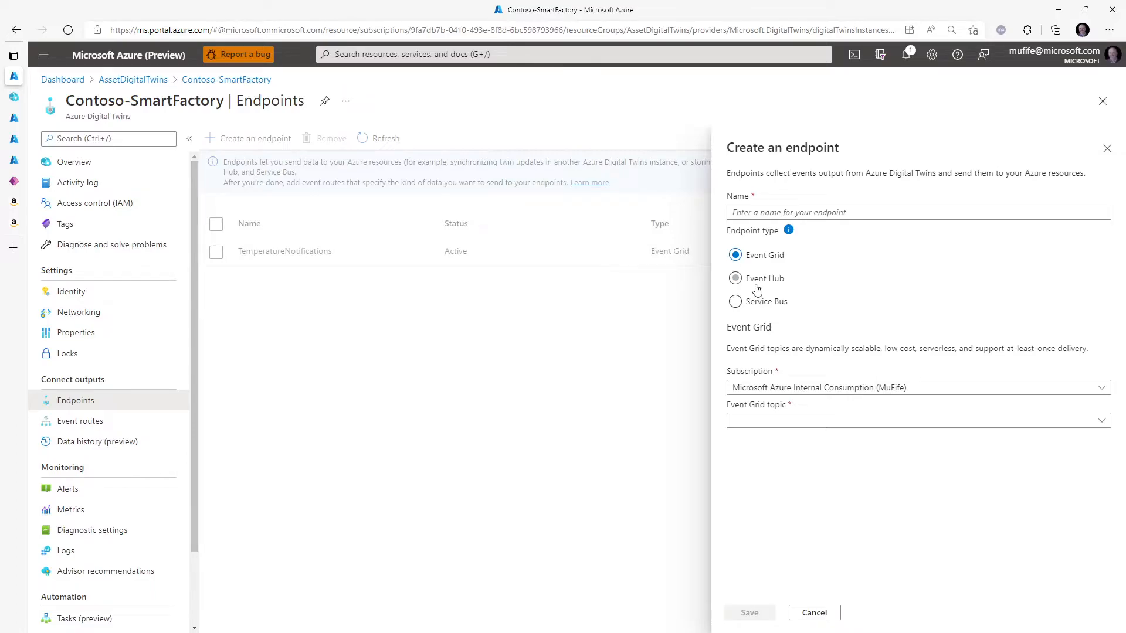
{"action": "left_click", "coordinate": [815, 611]}
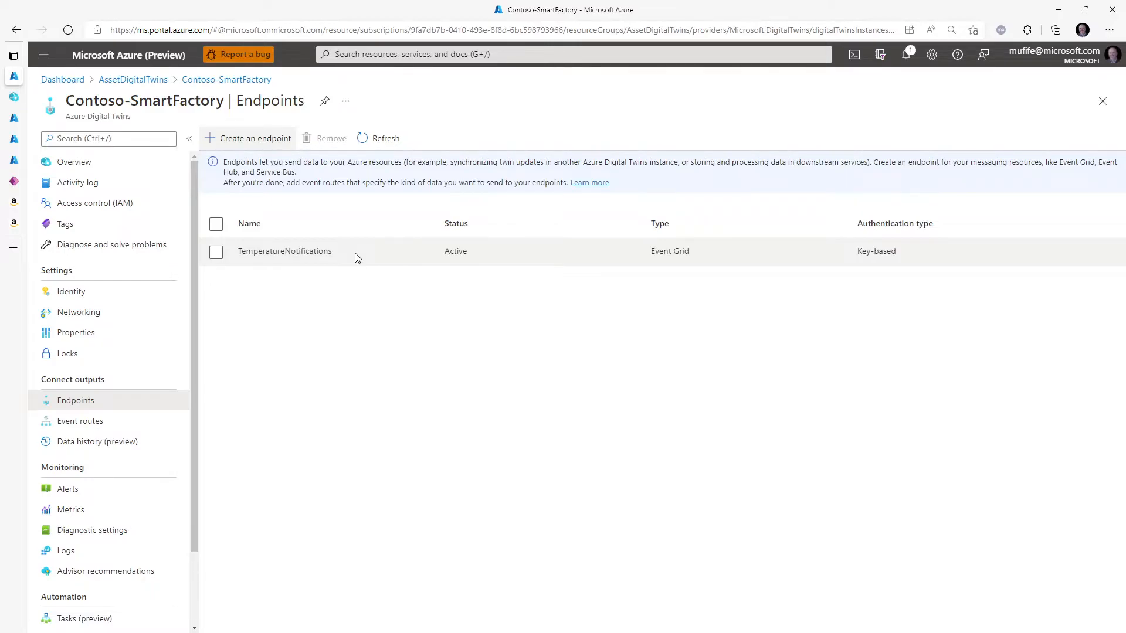
- Switch to Power Apps and open the most recent run of the On Smart Factory Event flow
{"action": "left_click", "coordinate": [17, 180]}
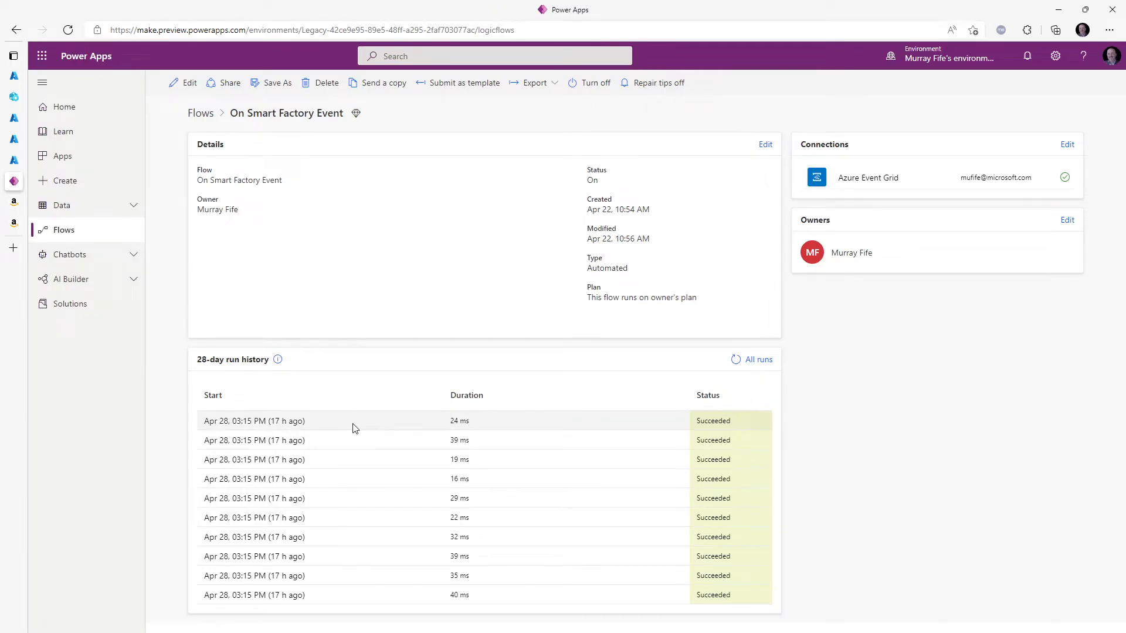
{"action": "left_click", "coordinate": [287, 421]}
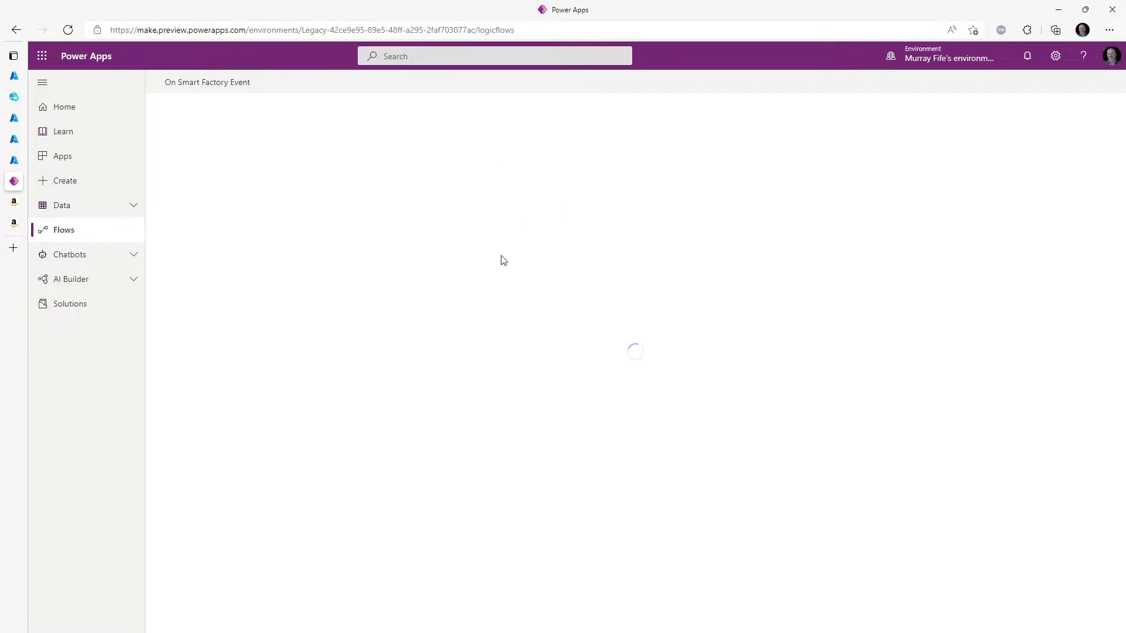
- Return to the Azure portal, review Contoso-SmartFactory's data history connection, and open the query editor of its smartfactory-historian database
{"action": "mouse_move", "coordinate": [15, 138]}
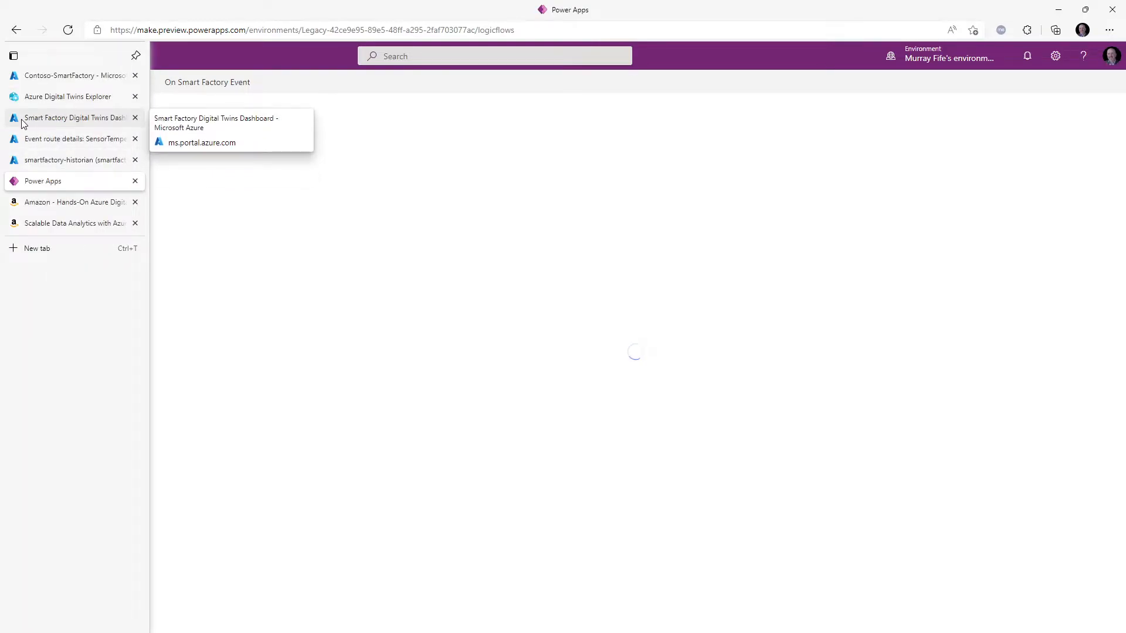
{"action": "left_click", "coordinate": [22, 139]}
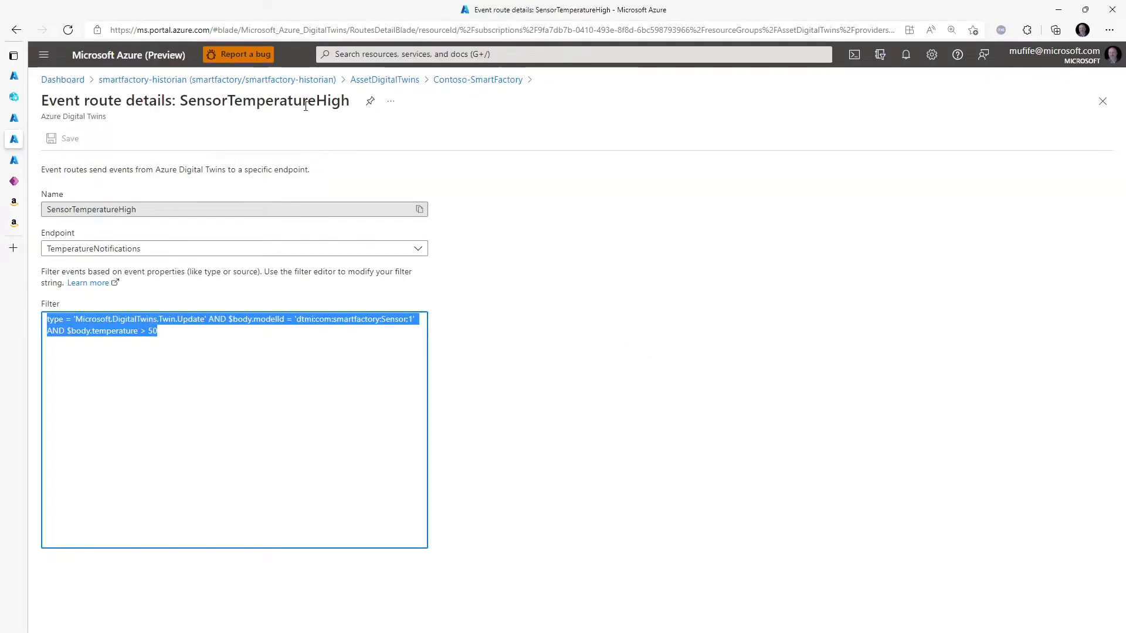
{"action": "left_click", "coordinate": [456, 80]}
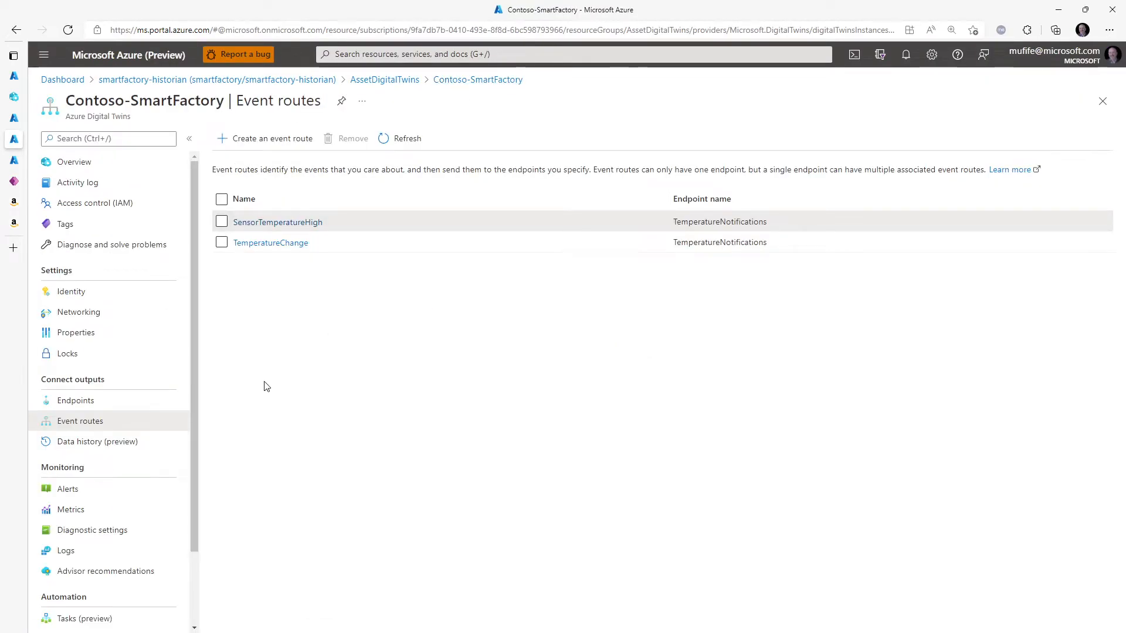
{"action": "left_click", "coordinate": [110, 444]}
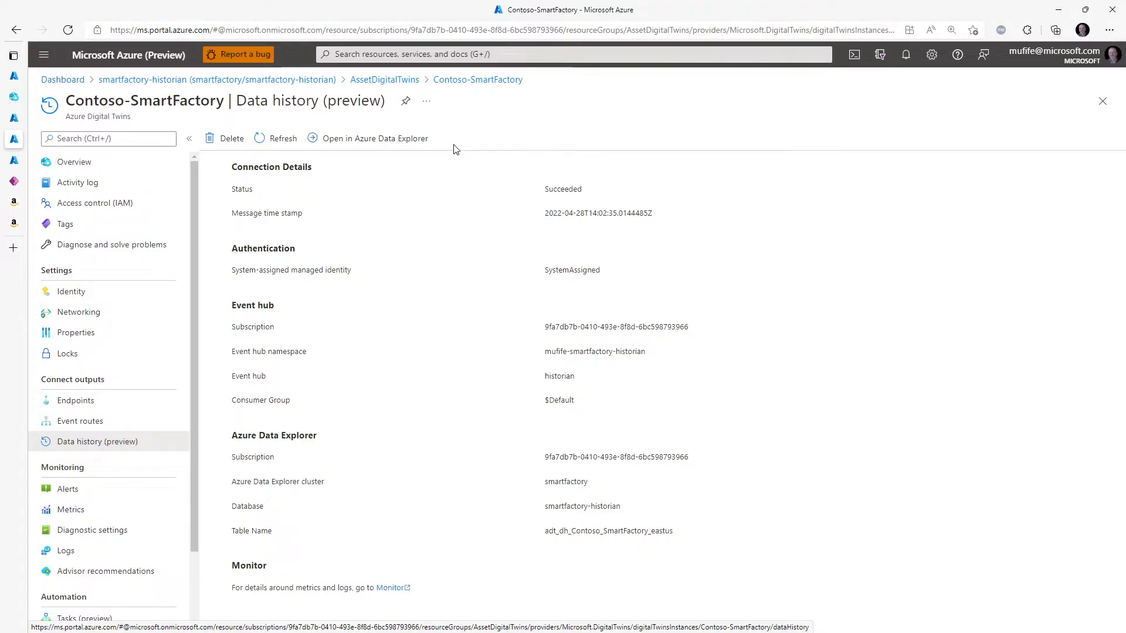
{"action": "left_click", "coordinate": [377, 141]}
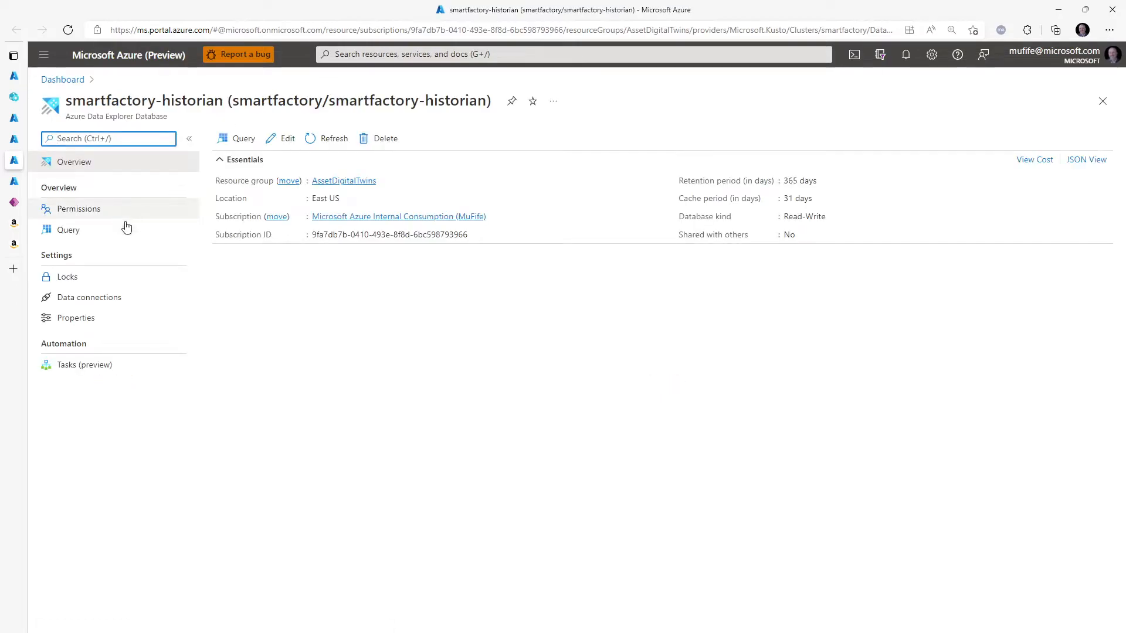
{"action": "left_click", "coordinate": [99, 233]}
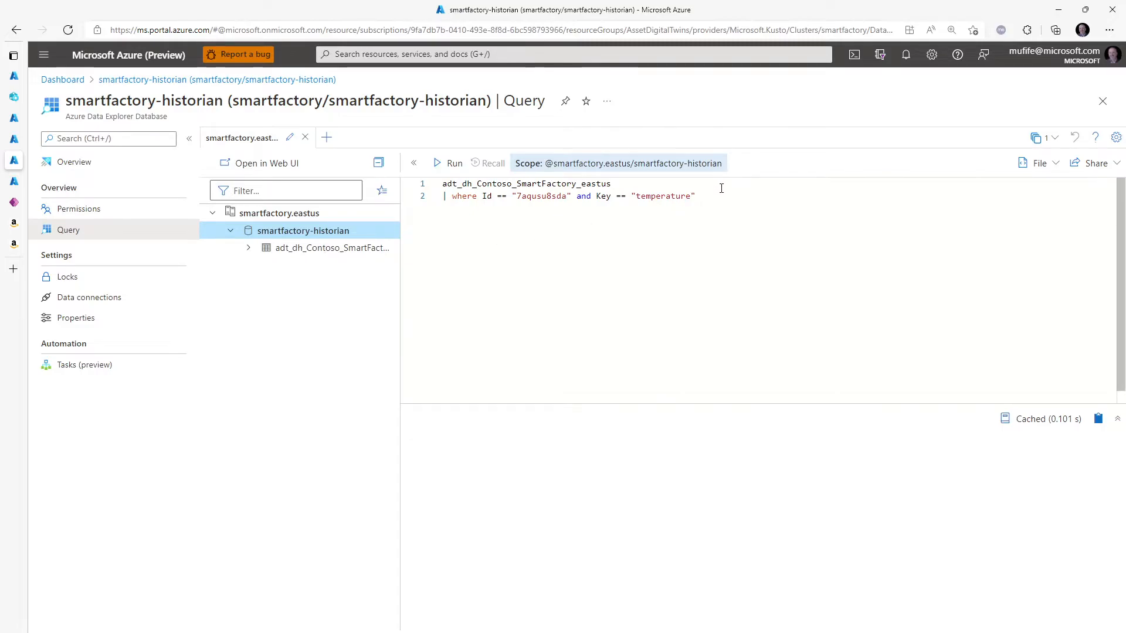
- Cut the Id and Key filter line out of the query and run it on the whole adt_dh_Contoso_SmartFactory_eastus table
{"action": "left_click_drag", "start_coordinate": [727, 196], "coordinate": [435, 195]}
{"action": "key", "text": "ctrl+c"}
{"action": "key", "text": "BackSpace"}
{"action": "key", "text": "BackSpace"}
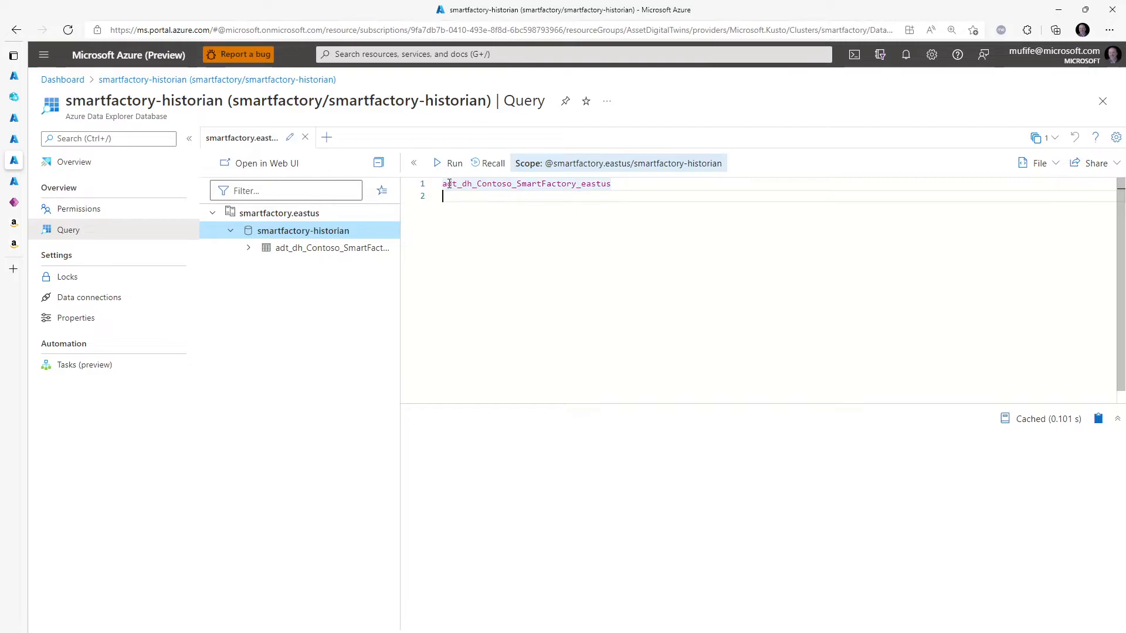
{"action": "left_click", "coordinate": [462, 160]}
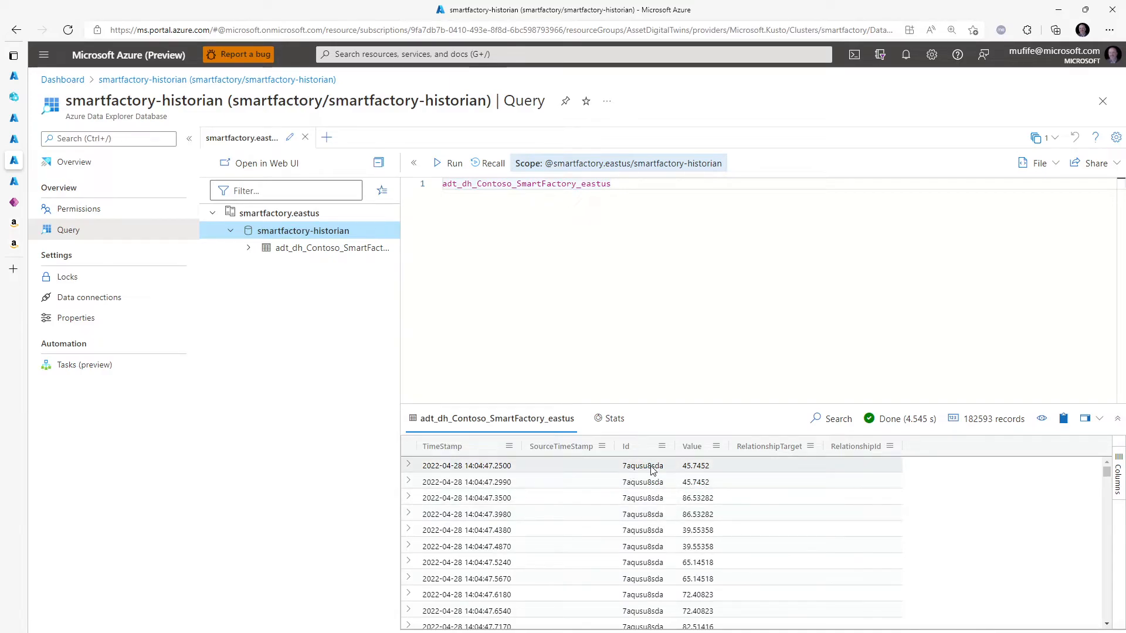
- Review the returned historian records and sort them by TimeStamp in ascending order
{"action": "scroll", "coordinate": [695, 471], "scroll_direction": "down", "scroll_amount": 10}
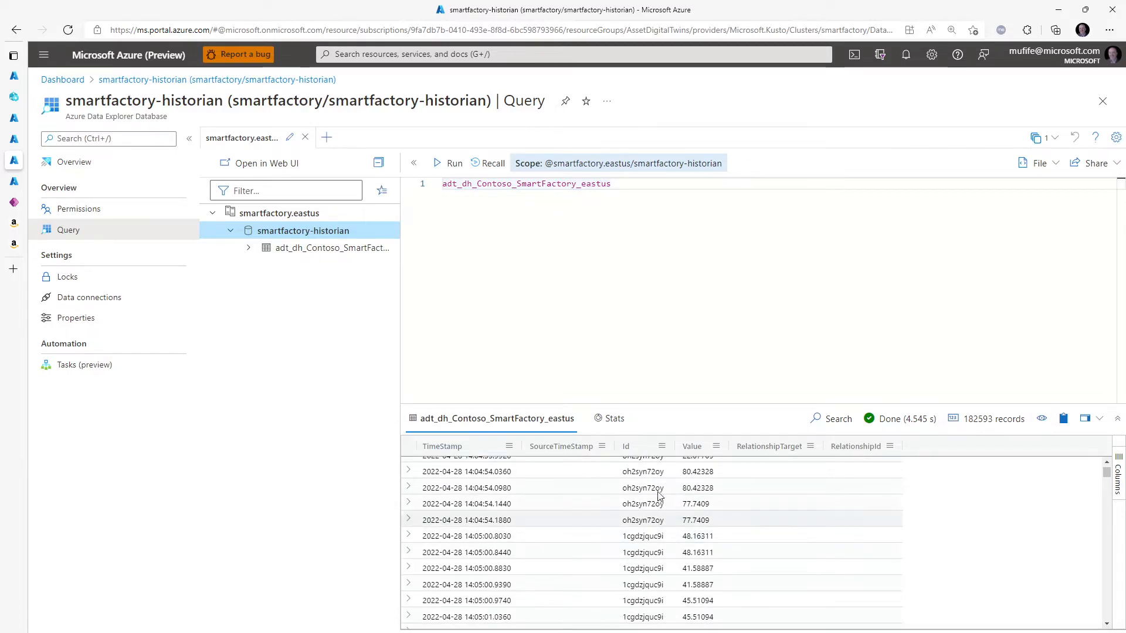
{"action": "left_click", "coordinate": [453, 447]}
{"action": "scroll", "coordinate": [647, 494], "scroll_direction": "up", "scroll_amount": 3}
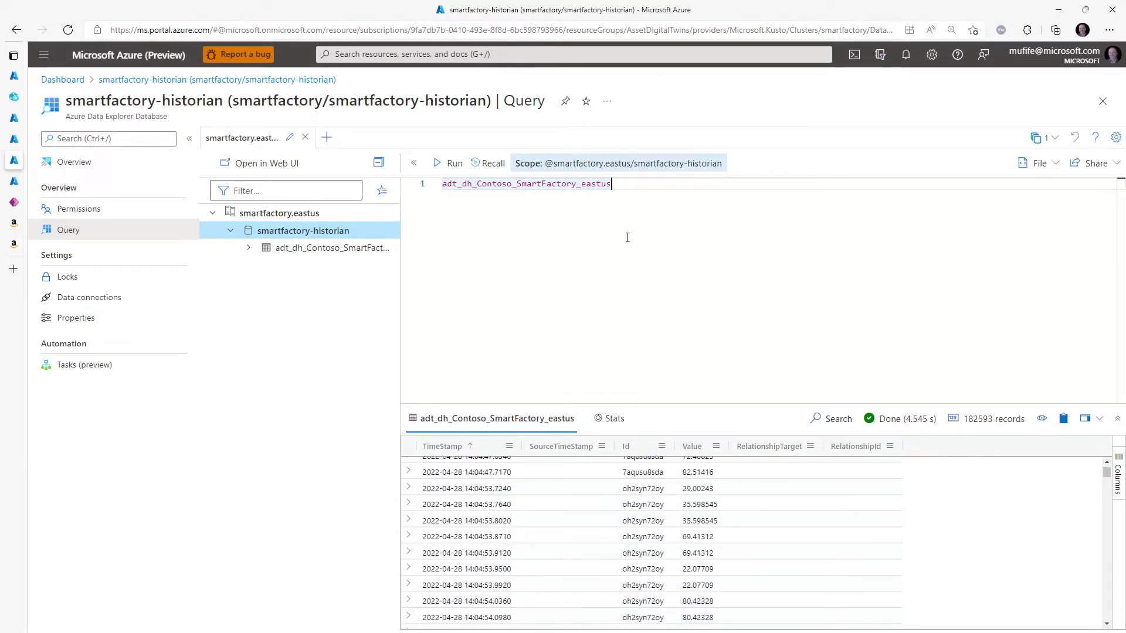
- Restore the filter for Id "7aqusu8sda" and Key "temperature", and try to run the query with only the Id text selected
{"action": "key", "text": "Return"}
{"action": "key", "text": "ctrl+v"}
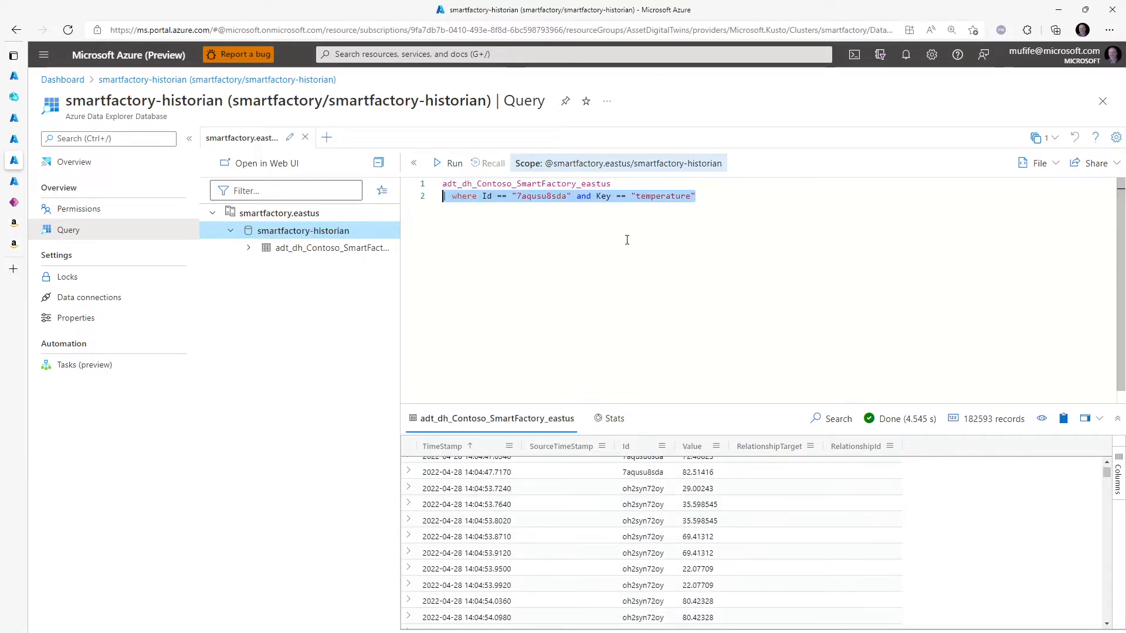
{"action": "left_click", "coordinate": [537, 197]}
{"action": "left_click_drag", "start_coordinate": [516, 196], "coordinate": [566, 197]}
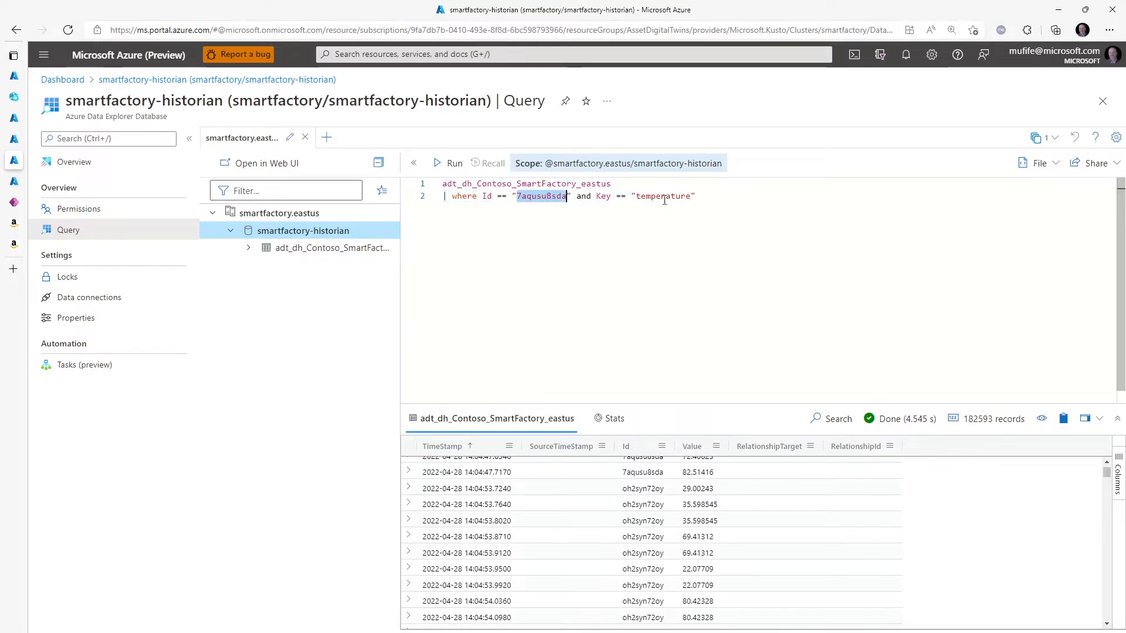
{"action": "left_click", "coordinate": [450, 163]}
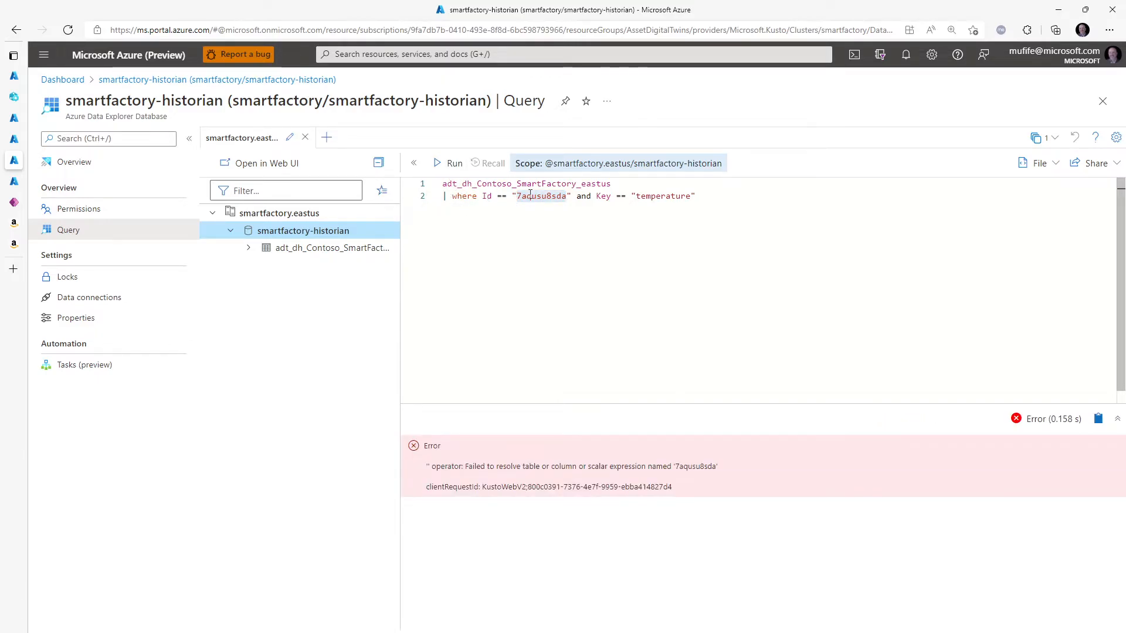
- Remove the filter line again and rerun the query on the whole historian table
{"action": "left_click", "coordinate": [723, 196]}
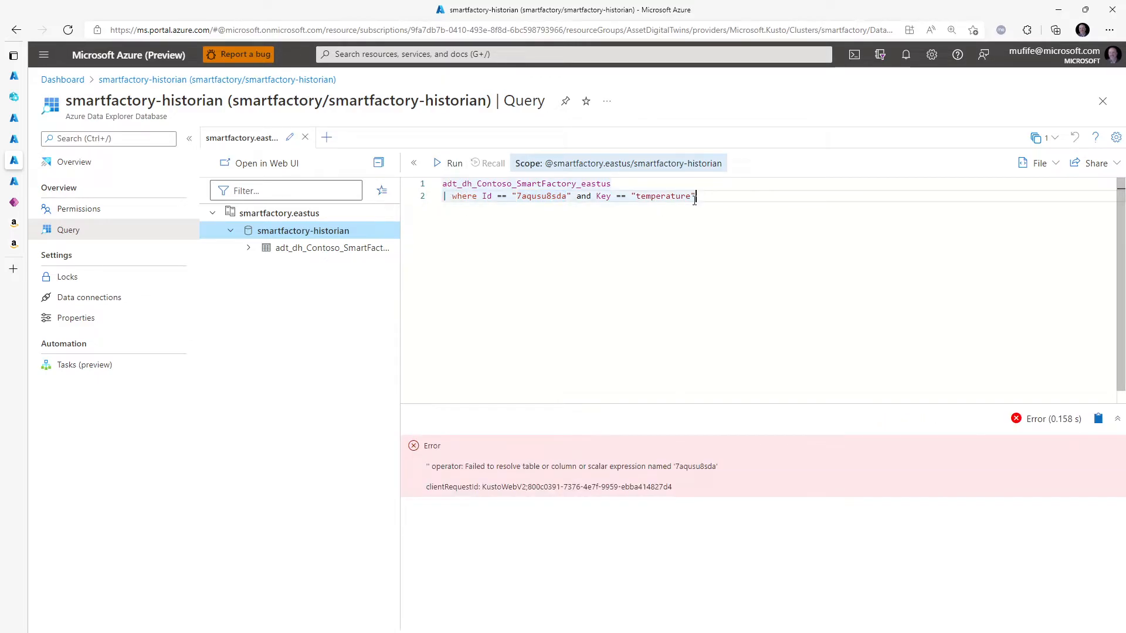
{"action": "left_click_drag", "start_coordinate": [696, 199], "coordinate": [426, 200]}
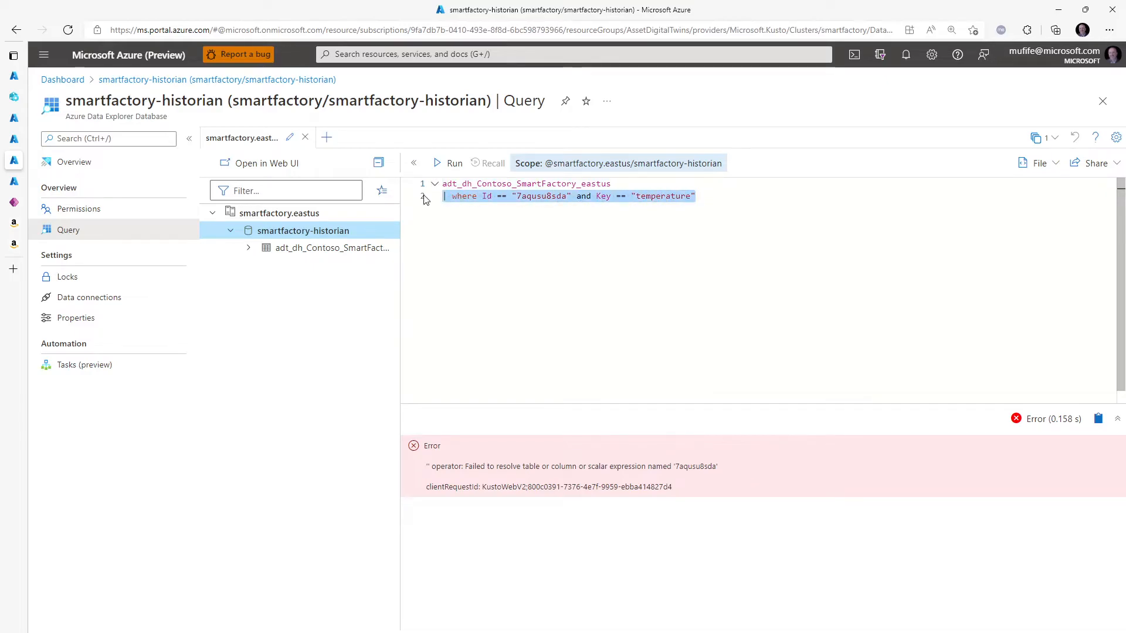
{"action": "key", "text": "BackSpace"}
{"action": "key", "text": "BackSpace"}
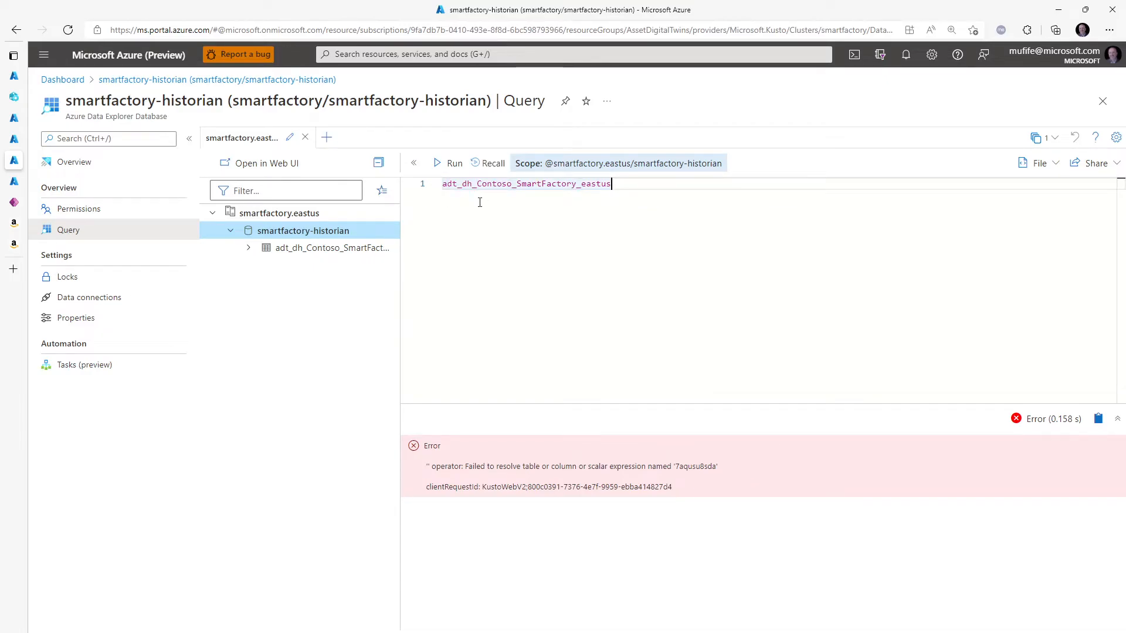
{"action": "left_click", "coordinate": [451, 164]}
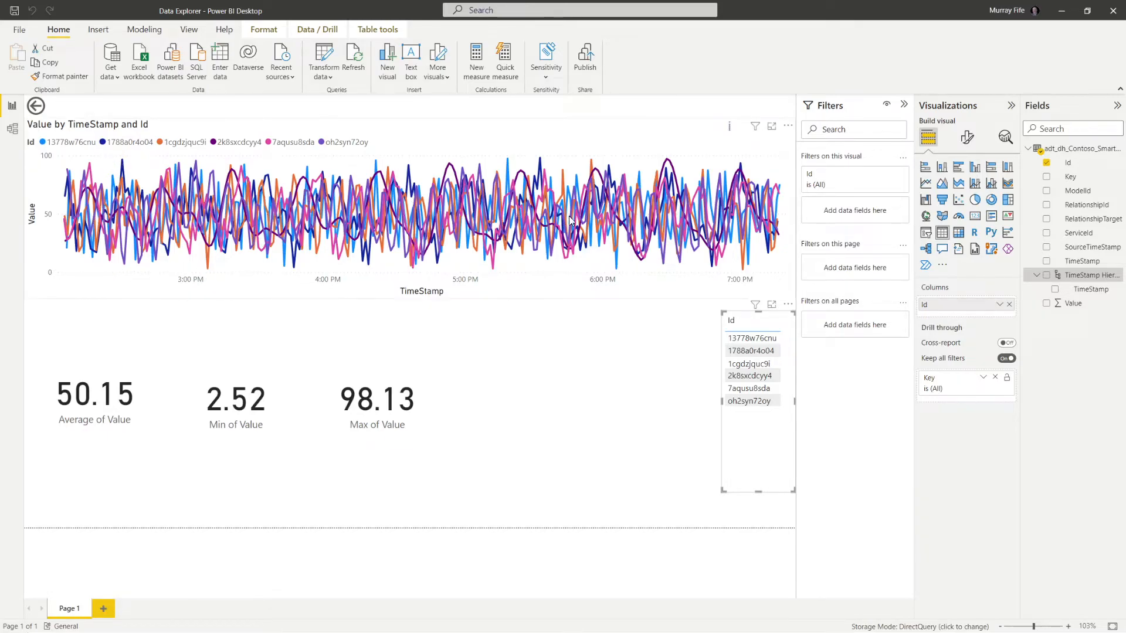
- Switch to the Data Explorer report in Power BI Desktop and filter its value chart to sensor 2k8sxcdcyy4
{"action": "left_click", "coordinate": [748, 378]}
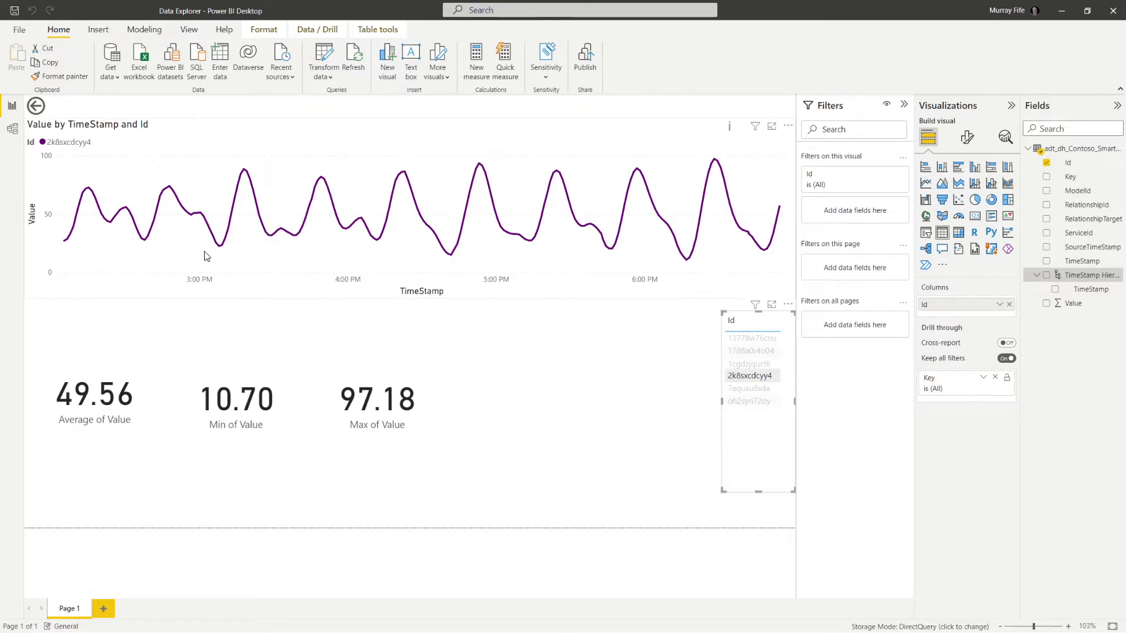
{"action": "mouse_move", "coordinate": [226, 246]}
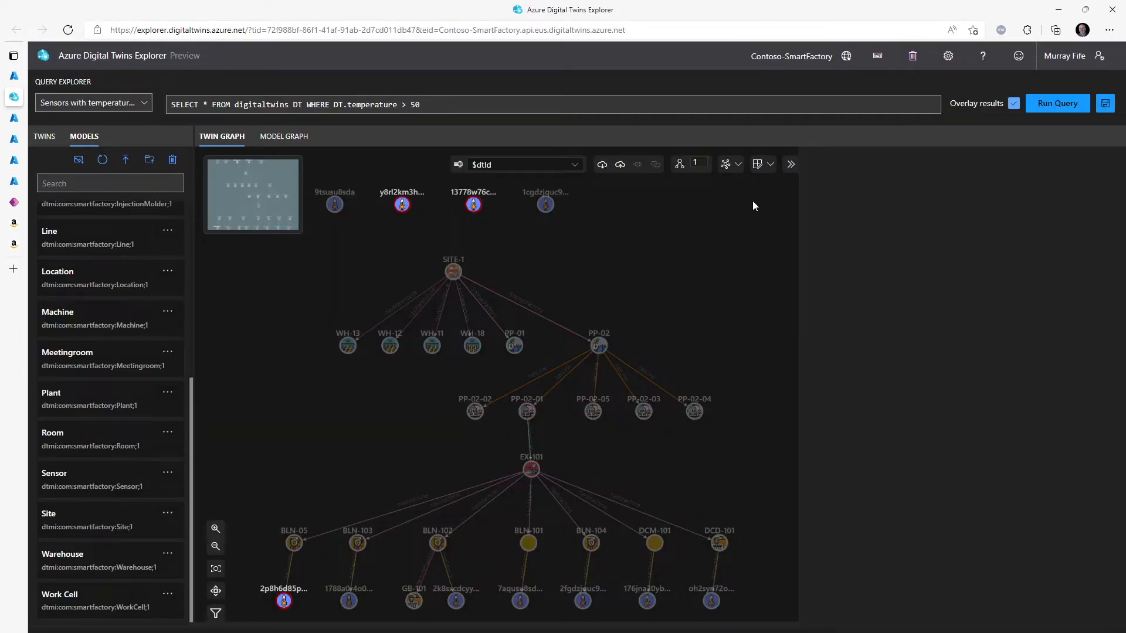
- Return to Azure Digital Twins Explorer and run the temperature > 50 query, first with overlaid results and again without the overlay
{"action": "left_click", "coordinate": [1073, 104]}
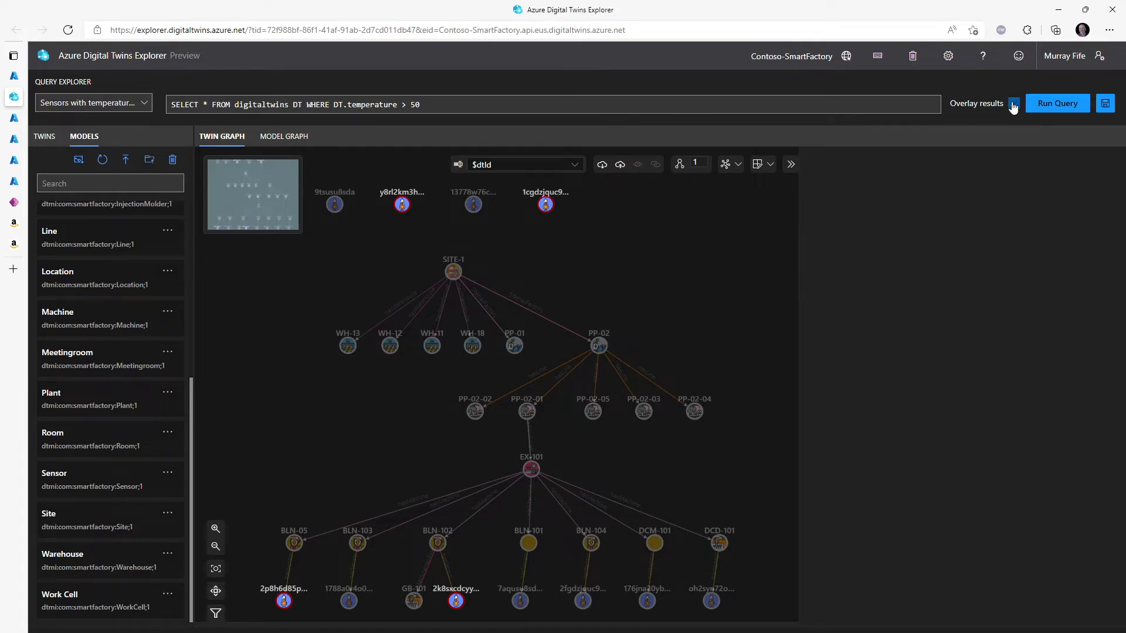
{"action": "left_click", "coordinate": [1050, 105]}
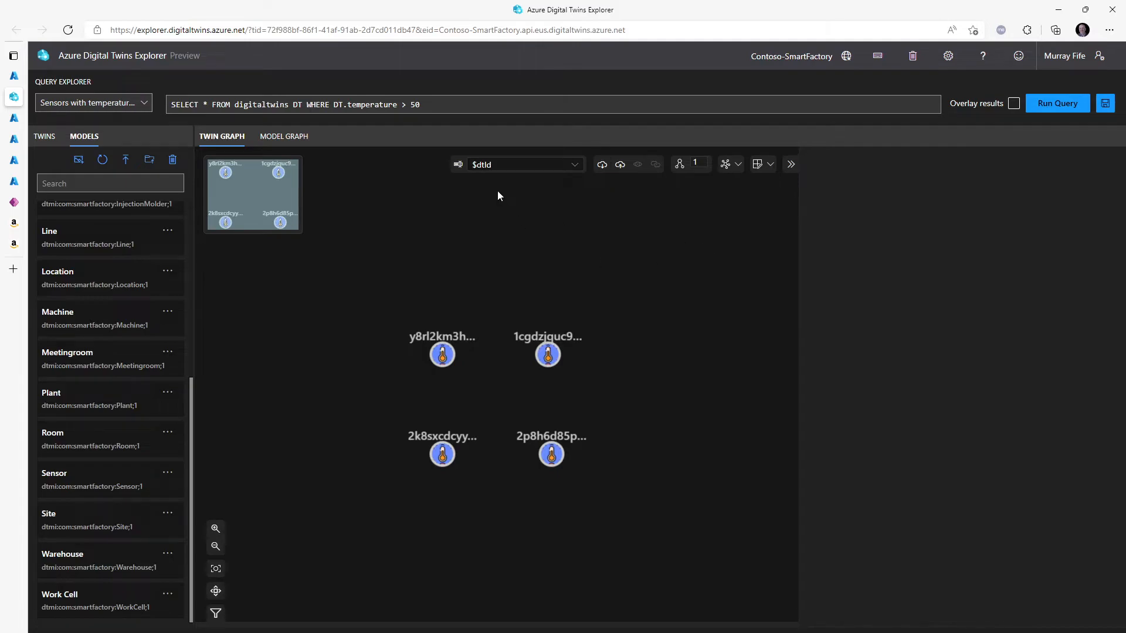
- Load and run the saved Select all query, and inspect the properties of the unattached sensor twin 200xmhyu7k9
{"action": "left_click", "coordinate": [143, 103]}
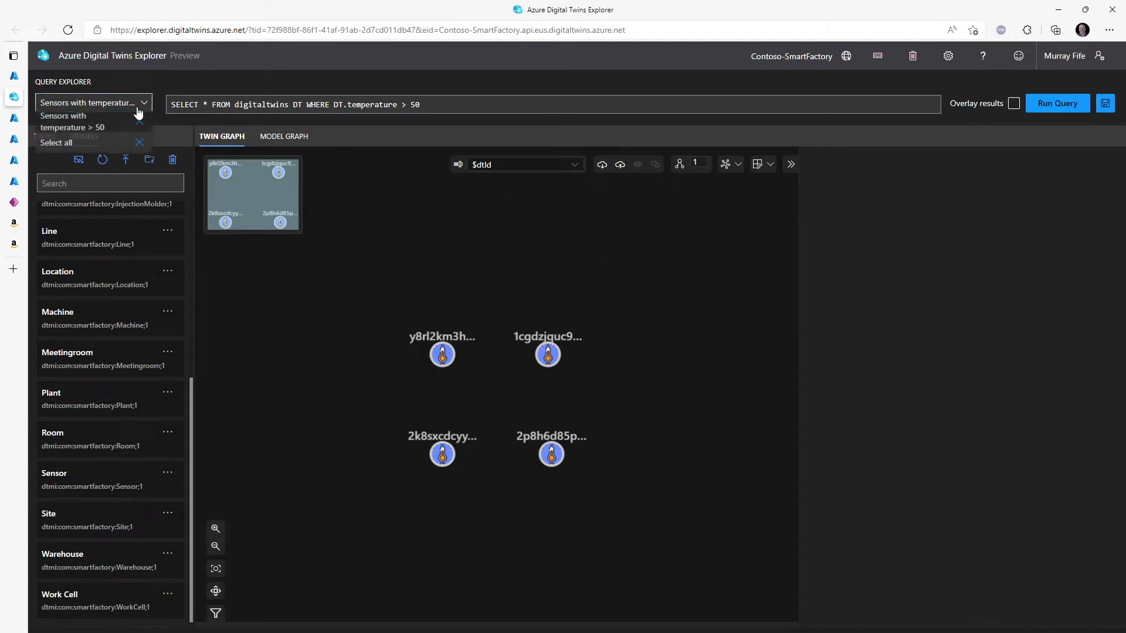
{"action": "left_click", "coordinate": [82, 144]}
{"action": "left_click", "coordinate": [1049, 105]}
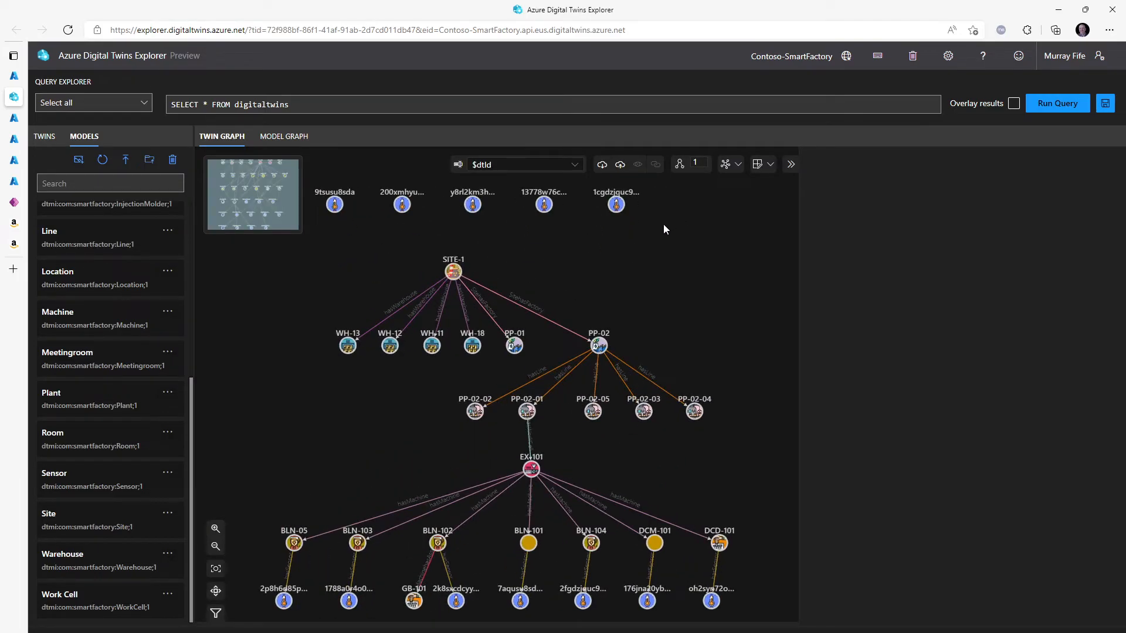
{"action": "left_click", "coordinate": [401, 206]}
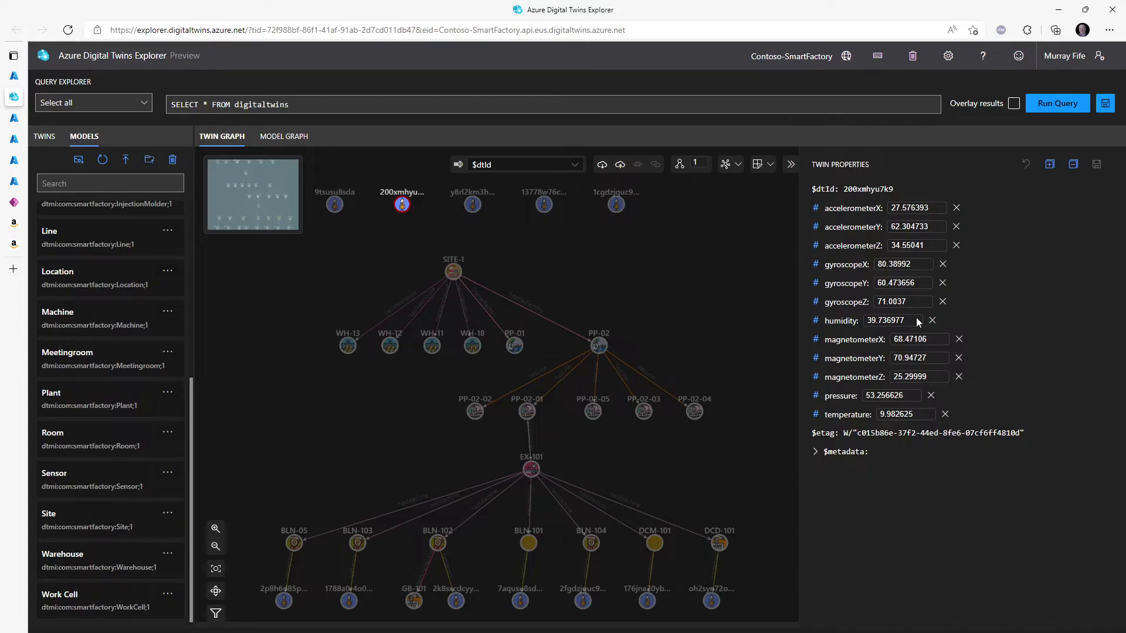
{"action": "left_click", "coordinate": [711, 488]}
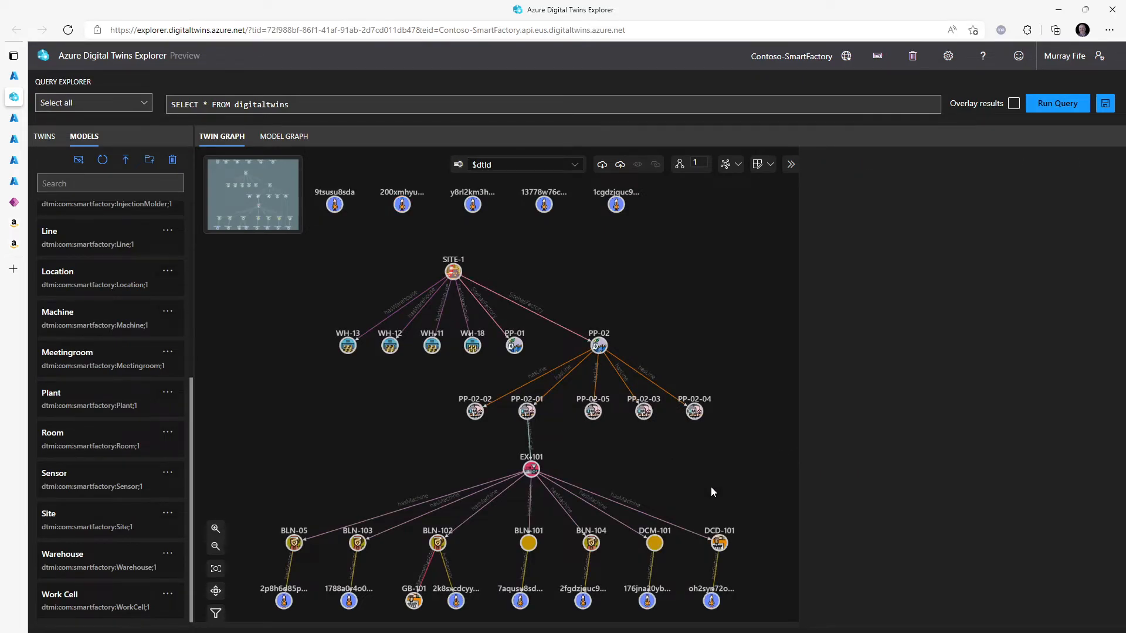
- Create a twin named BLN-106 from the Blender model and place it beside DCD-101 in the machine row
{"action": "scroll", "coordinate": [141, 302], "scroll_direction": "up", "scroll_amount": 5}
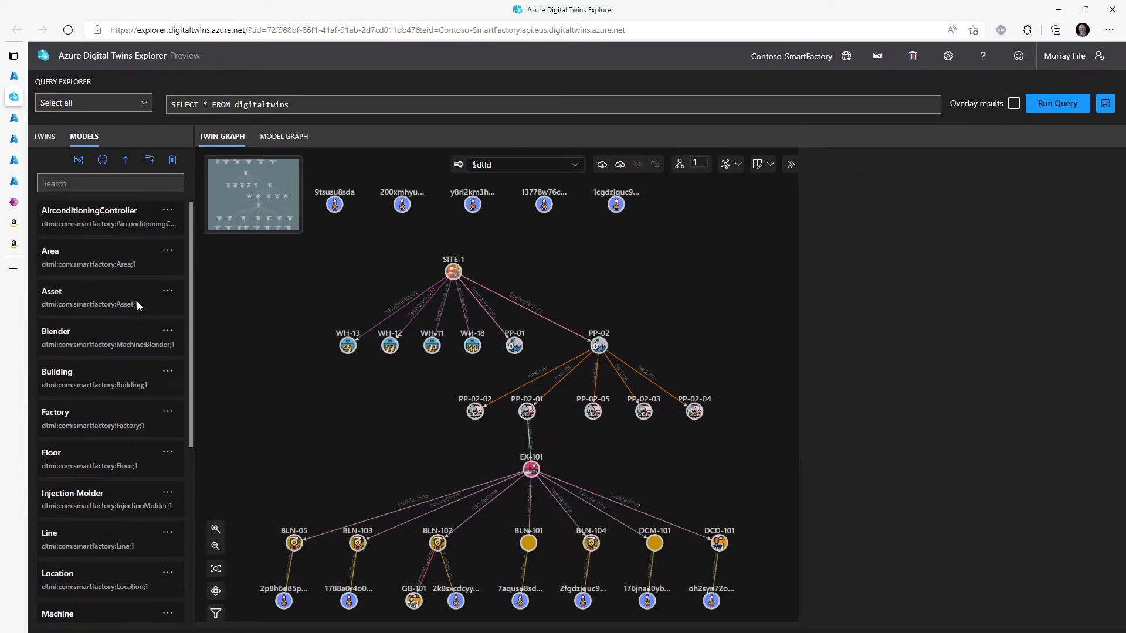
{"action": "left_click", "coordinate": [168, 337]}
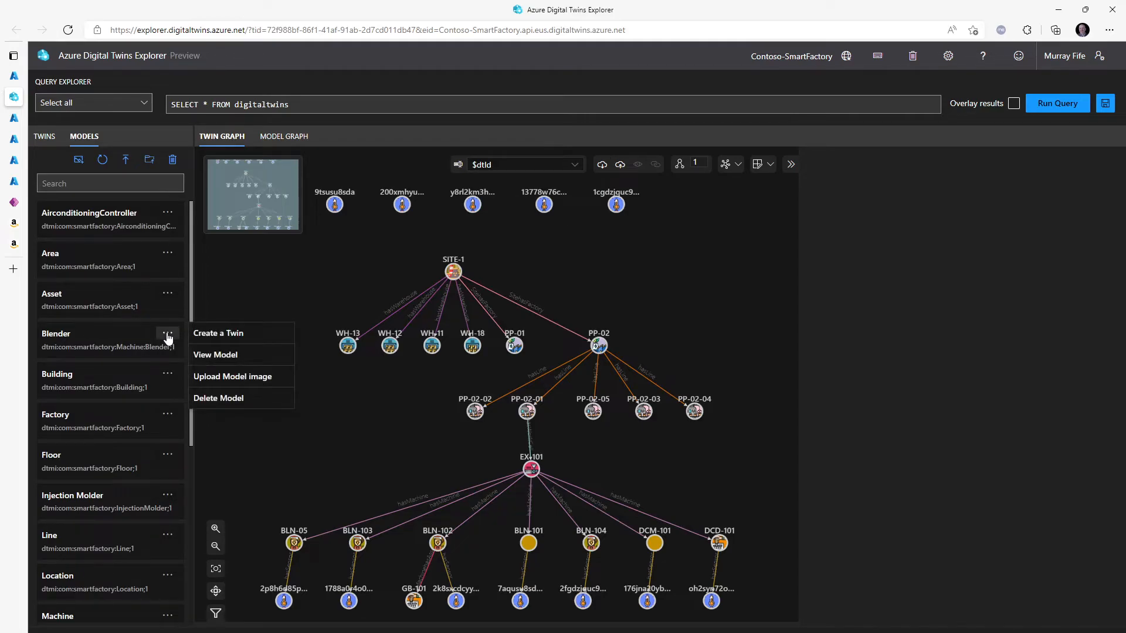
{"action": "left_click", "coordinate": [205, 333]}
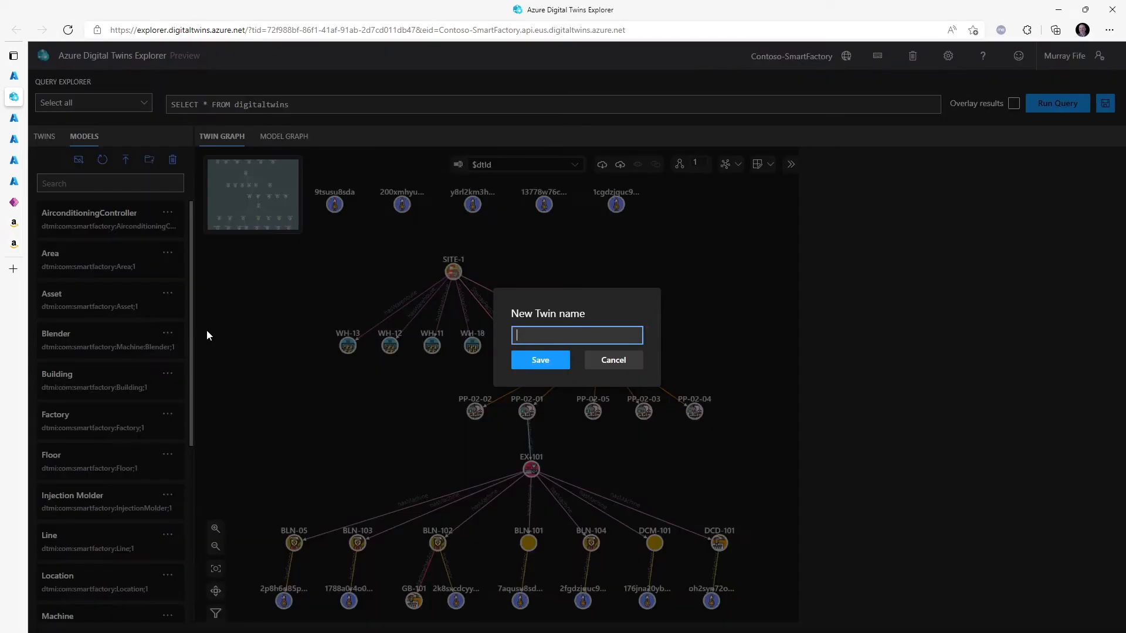
{"action": "type", "text": "BLN-106"}
{"action": "left_click", "coordinate": [537, 359]}
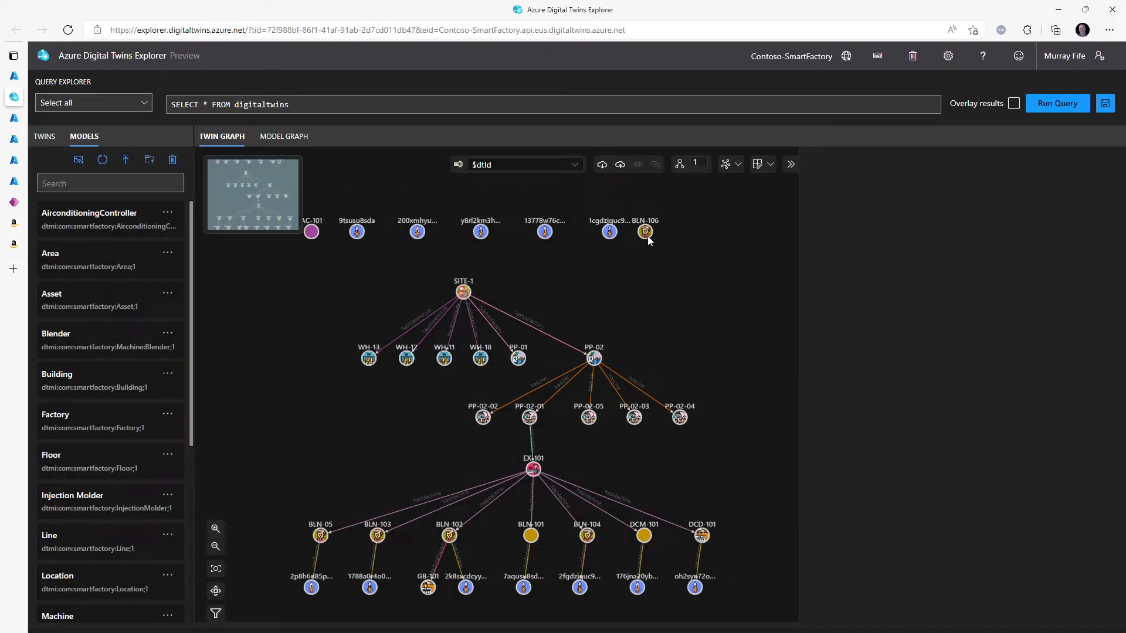
{"action": "left_click_drag", "start_coordinate": [647, 235], "coordinate": [666, 272]}
{"action": "left_click_drag", "start_coordinate": [731, 516], "coordinate": [745, 536]}
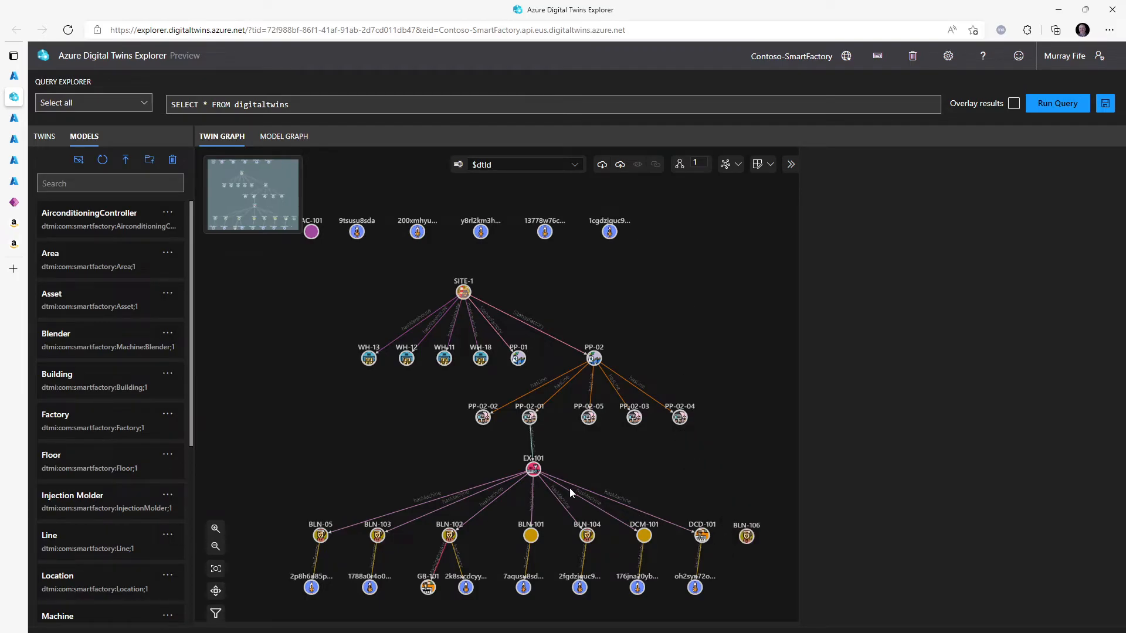
- Create a hasMachine relationship from EX-101 to BLN-106
{"action": "left_click", "coordinate": [533, 470]}
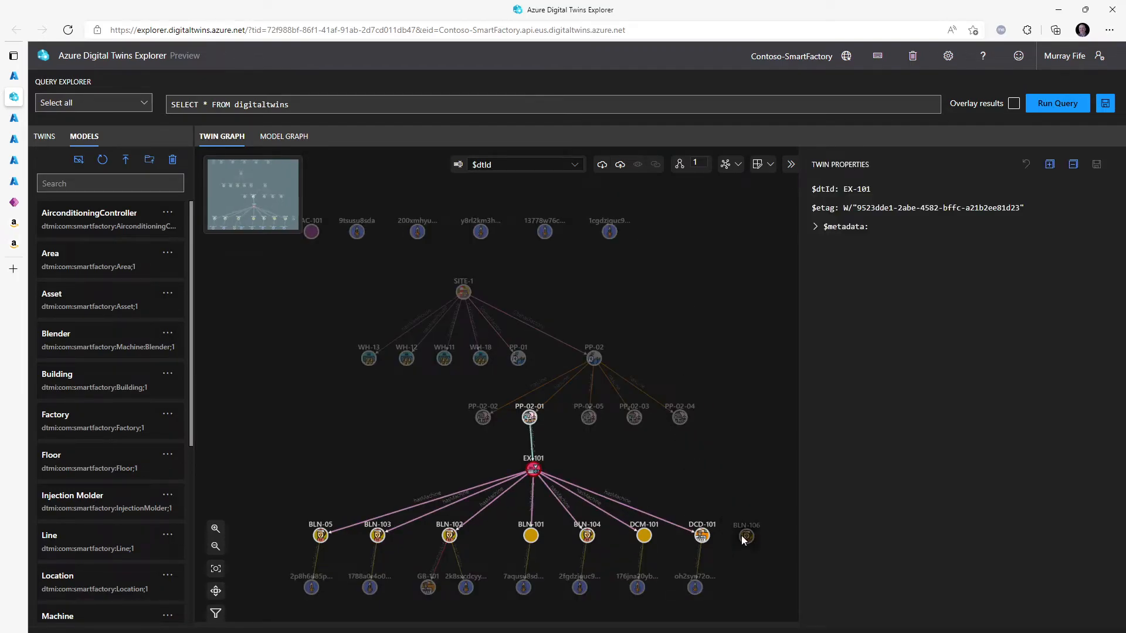
{"action": "right_click", "coordinate": [744, 536]}
{"action": "left_click", "coordinate": [701, 524]}
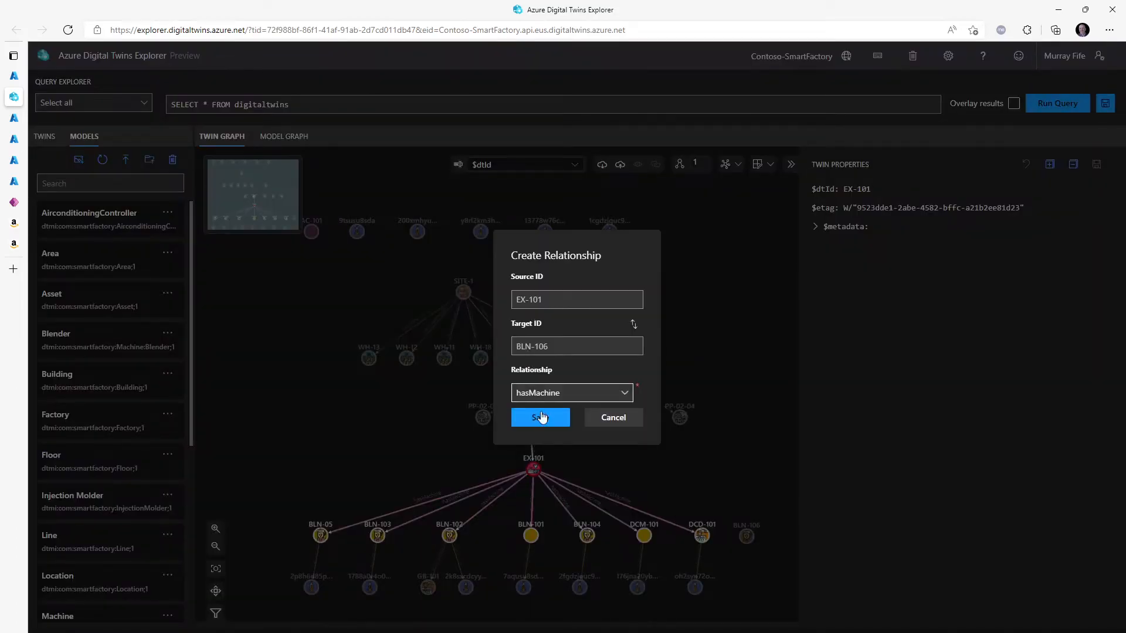
{"action": "left_click", "coordinate": [544, 420]}
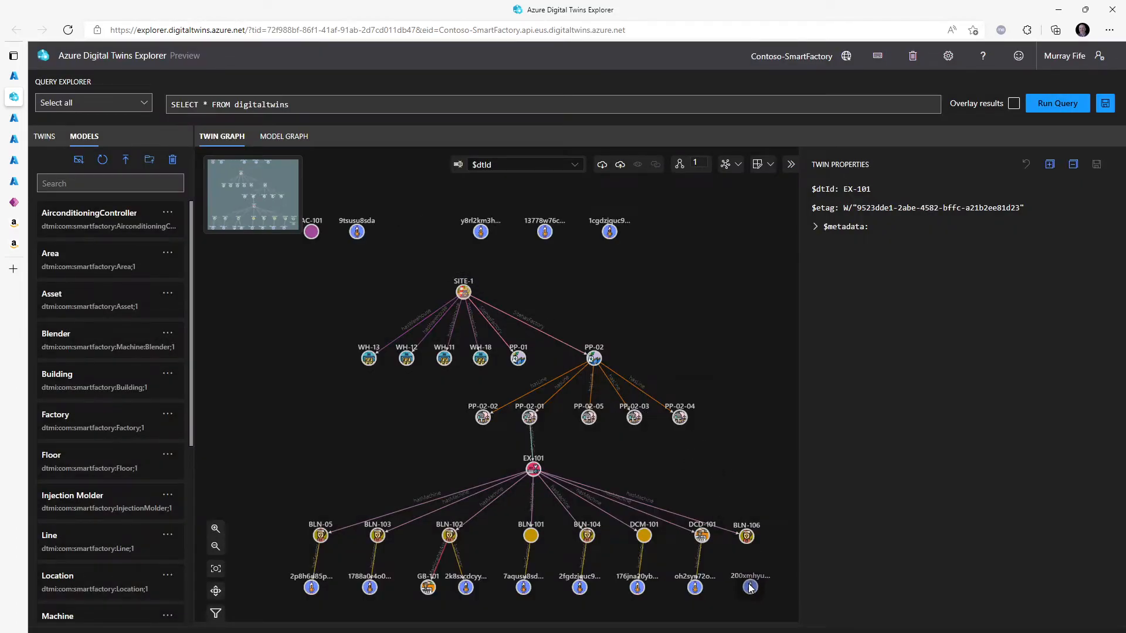
- Add a relationship from BLN-106 to sensor 200xmhyu7k9, with the sensor placed beneath the blender
{"action": "right_click", "coordinate": [747, 536]}
{"action": "left_click", "coordinate": [748, 537]}
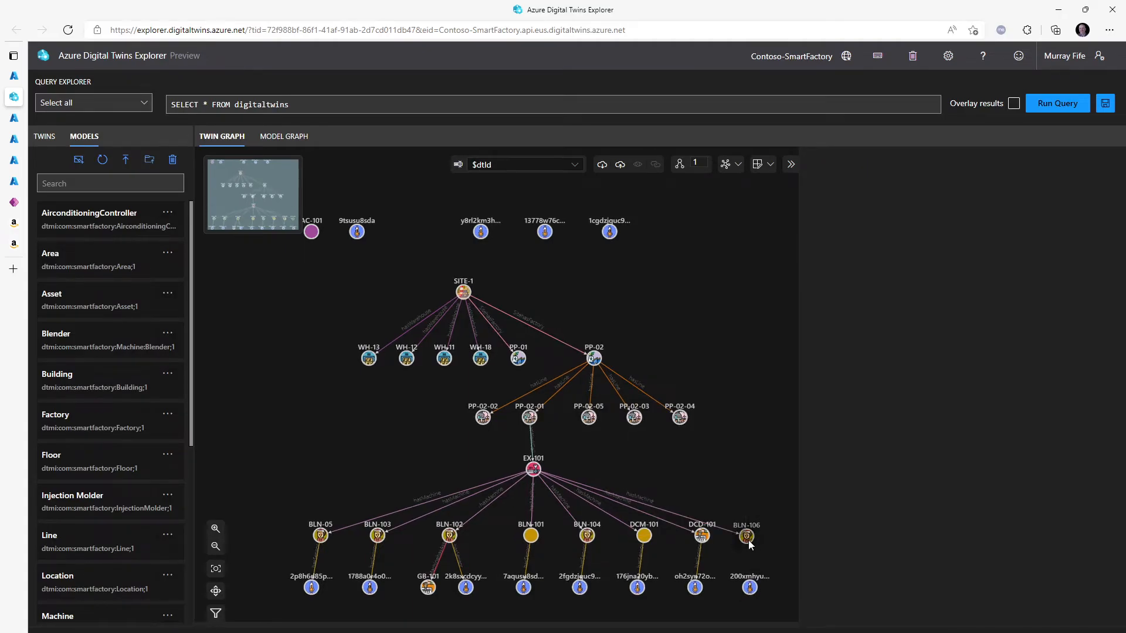
{"action": "right_click", "coordinate": [751, 589]}
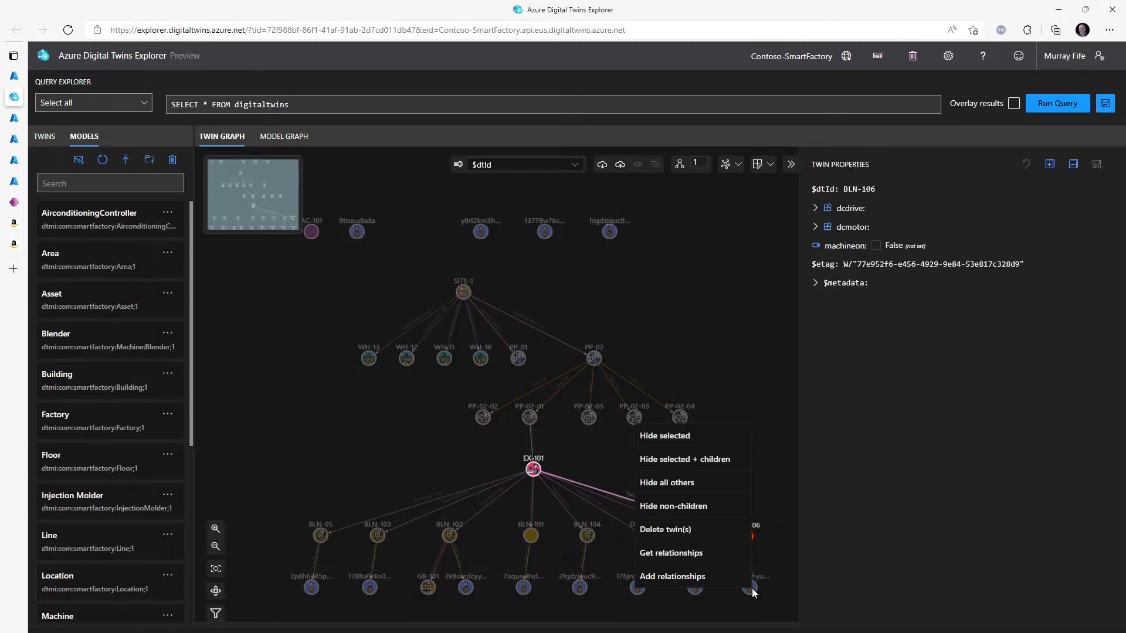
{"action": "left_click", "coordinate": [691, 582]}
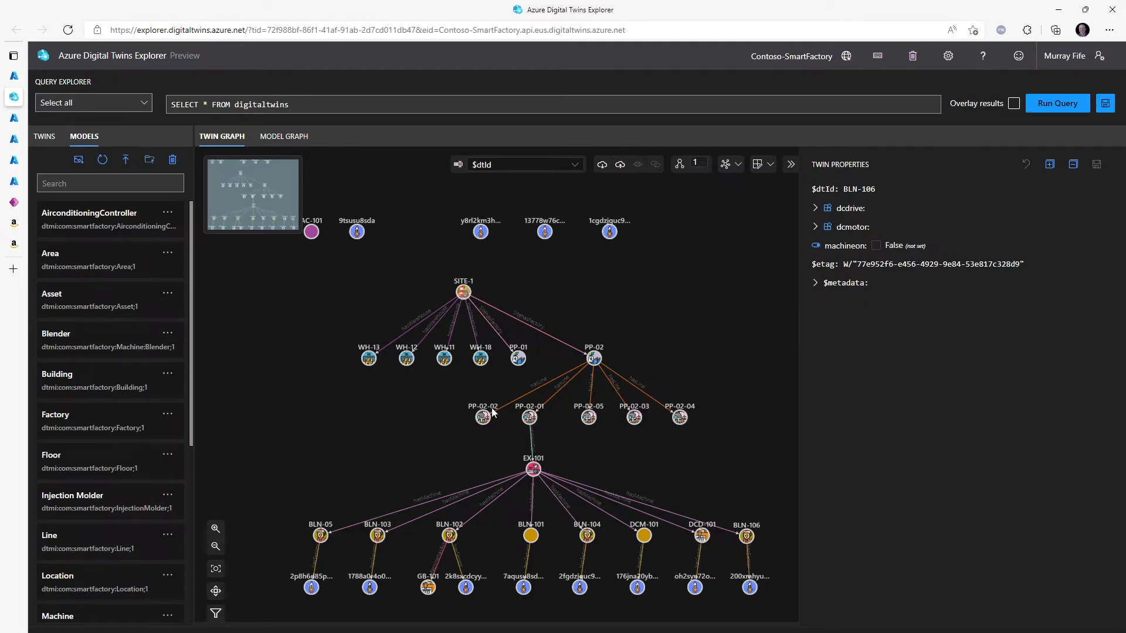
- Inspect the telemetry properties of the sensor attached to BLN-106, and clear the selection
{"action": "left_click", "coordinate": [753, 587]}
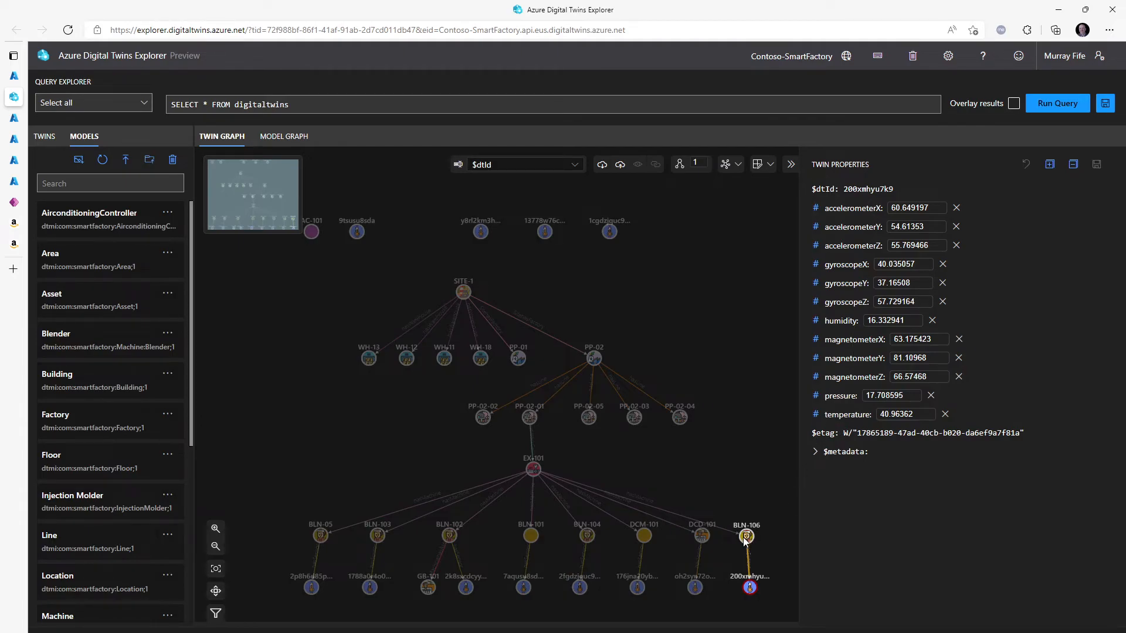
{"action": "mouse_move", "coordinate": [530, 473]}
{"action": "left_click", "coordinate": [503, 463]}
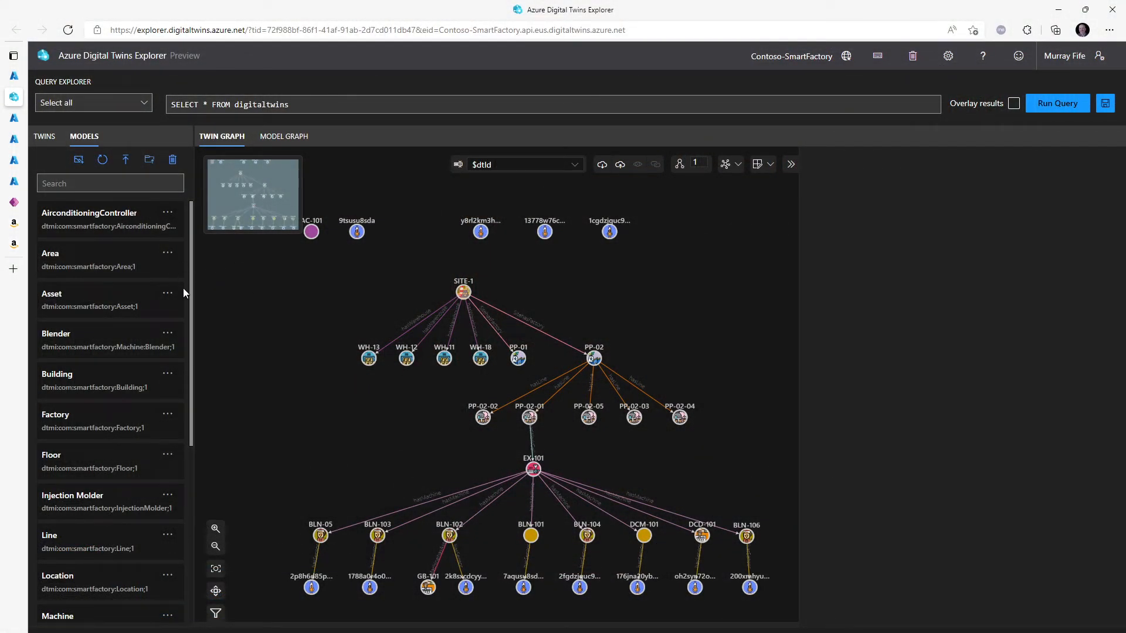
- Switch to the Amazon page of the book Hands-On Azure Digital Twins
{"action": "mouse_move", "coordinate": [16, 225]}
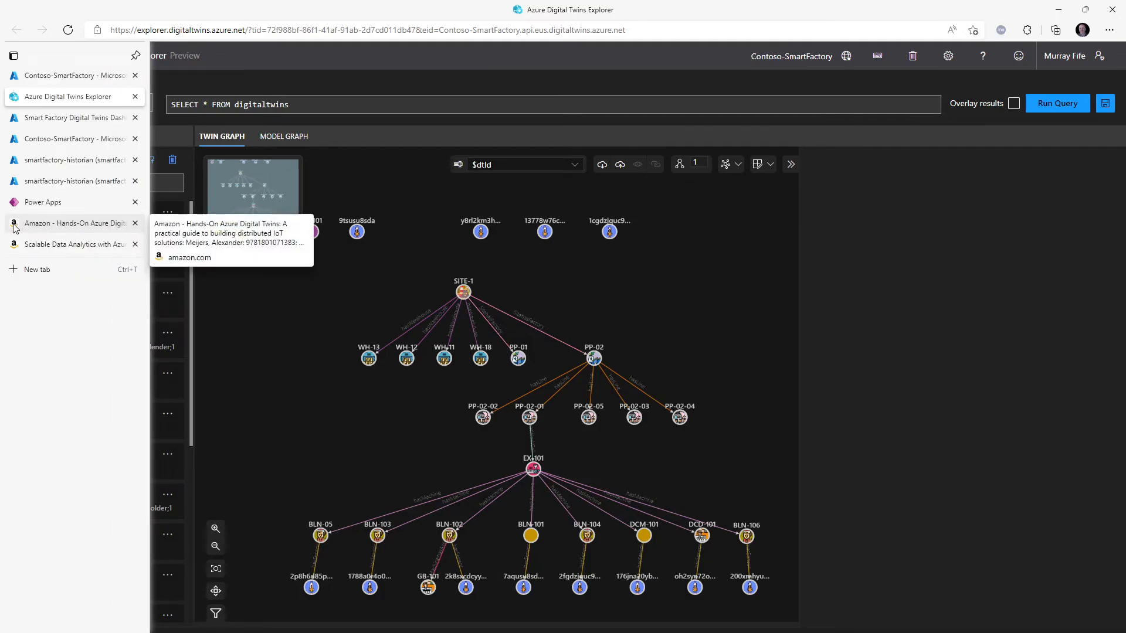
{"action": "left_click", "coordinate": [16, 228]}
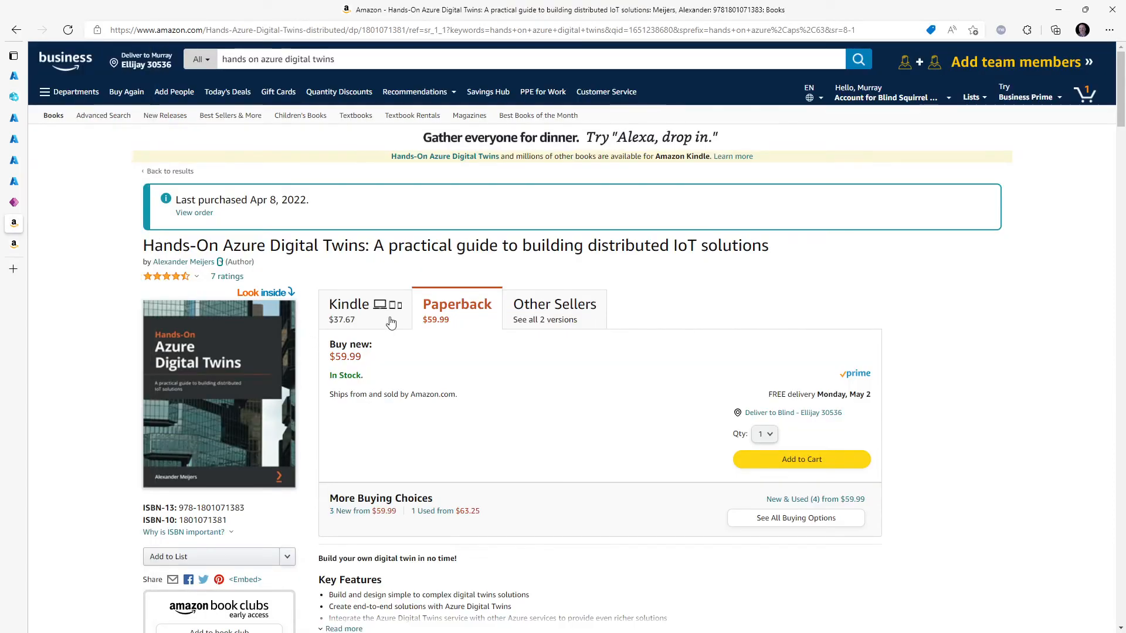